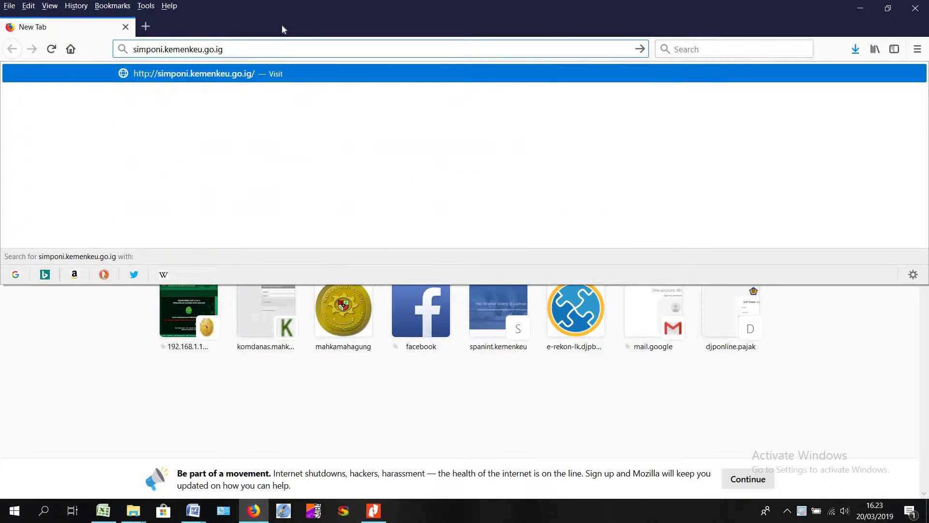
Open simponi.kemenkeu.go.id and sign in with the work unit's saved username and password
{"action": "type", "text": "d"}
{"action": "key", "text": "Return"}
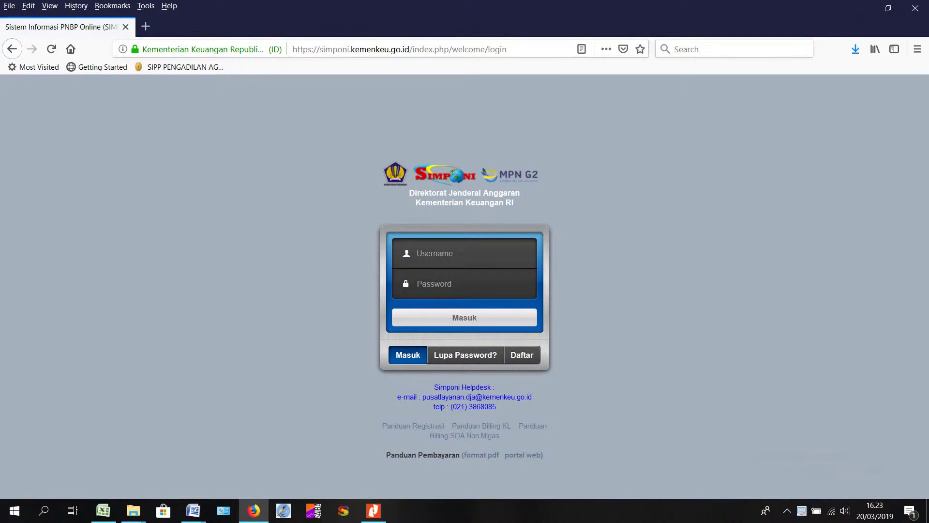
{"action": "left_click", "coordinate": [432, 257]}
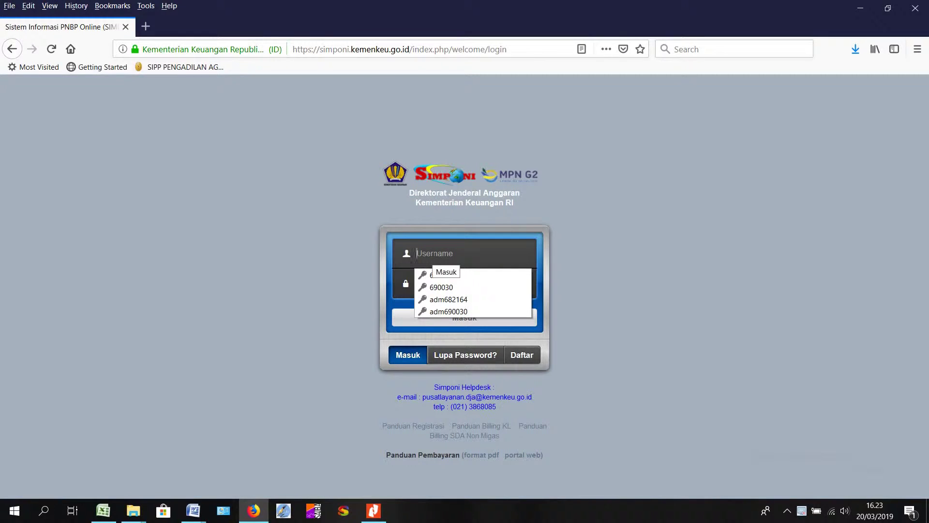
{"action": "left_click", "coordinate": [449, 287]}
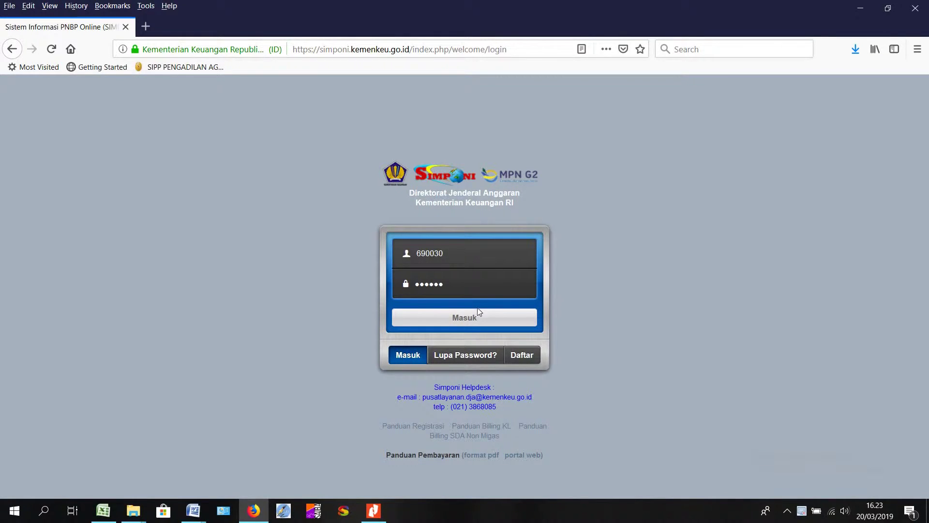
{"action": "left_click", "coordinate": [475, 322]}
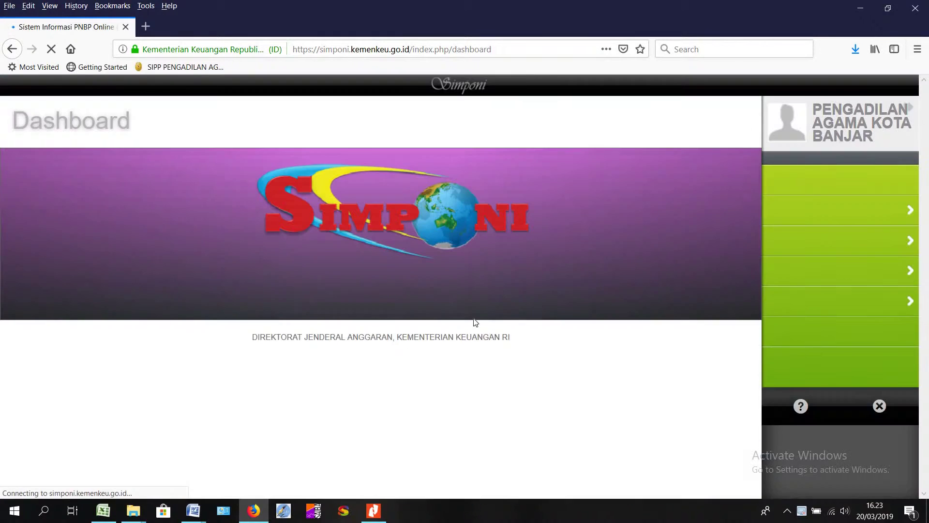
Open the Pembuatan Billing (KL) form for Kementerian / Lembaga billing
{"action": "left_click", "coordinate": [847, 208]}
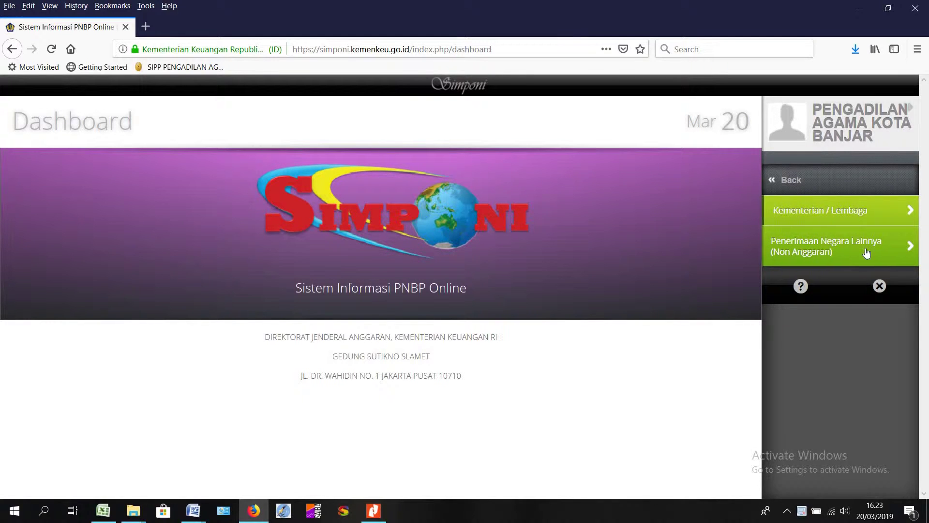
{"action": "left_click", "coordinate": [866, 215]}
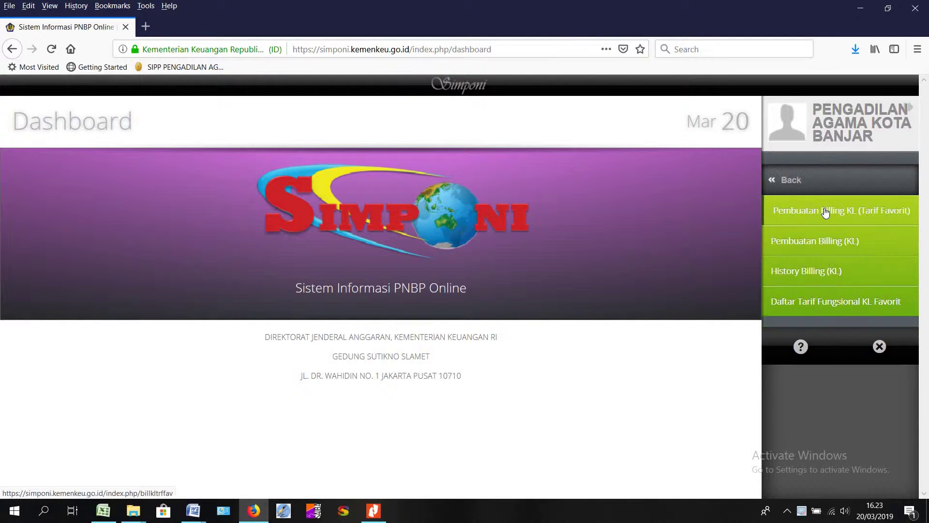
{"action": "left_click", "coordinate": [831, 251]}
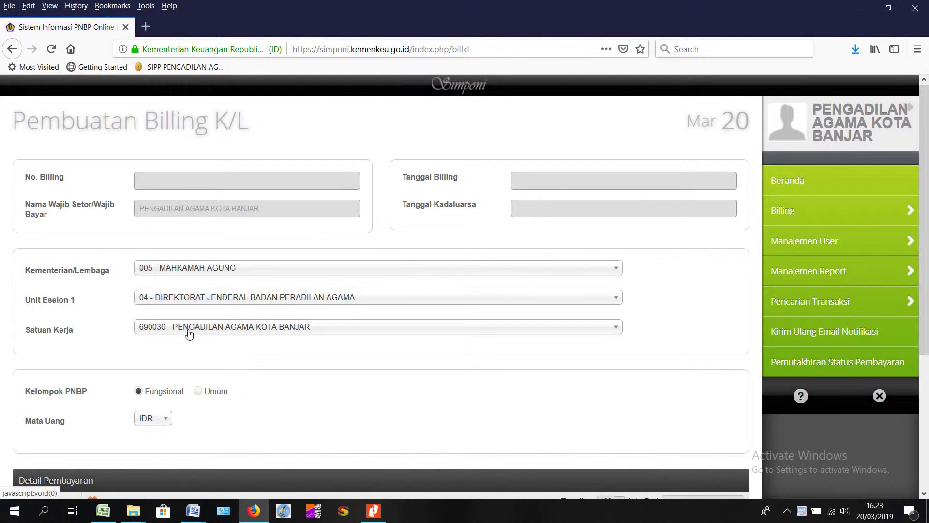
Examine the PNBP UMUM revenue types offered when Kelompok PNBP is Umum, and return the group to Fungsional
{"action": "scroll", "coordinate": [320, 298], "scroll_direction": "down", "scroll_amount": 4}
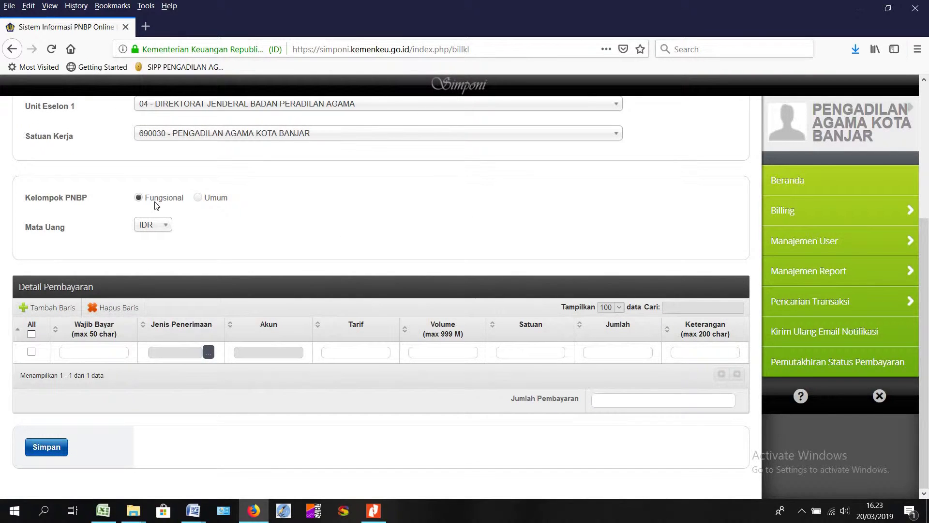
{"action": "scroll", "coordinate": [216, 245], "scroll_direction": "up", "scroll_amount": 1}
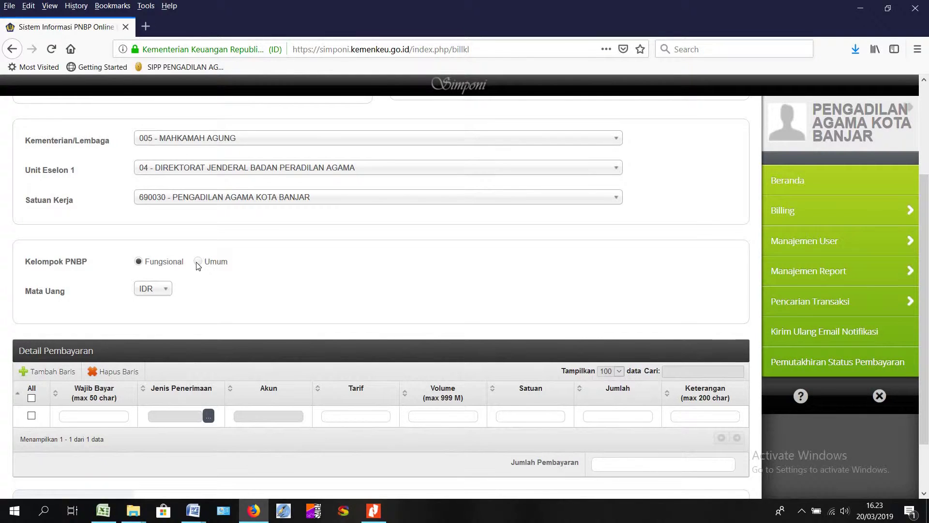
{"action": "left_click", "coordinate": [198, 261]}
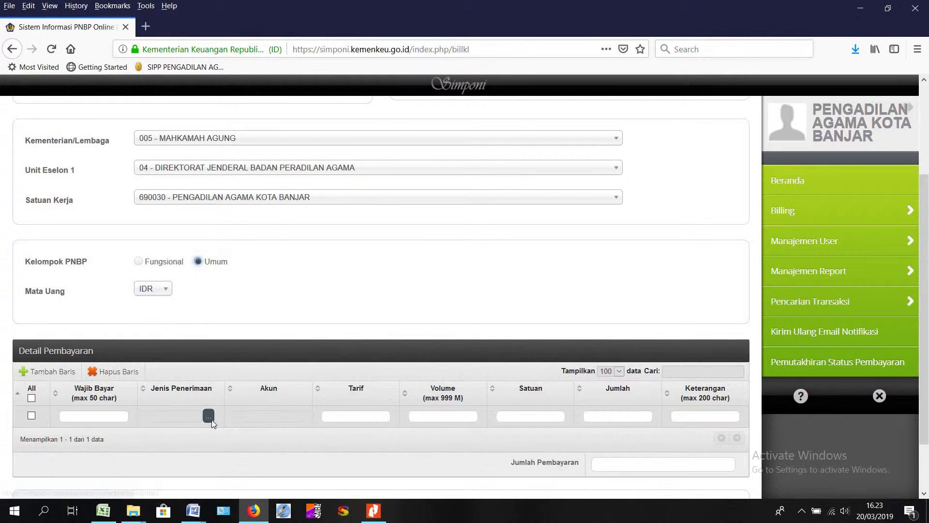
{"action": "left_click", "coordinate": [211, 419]}
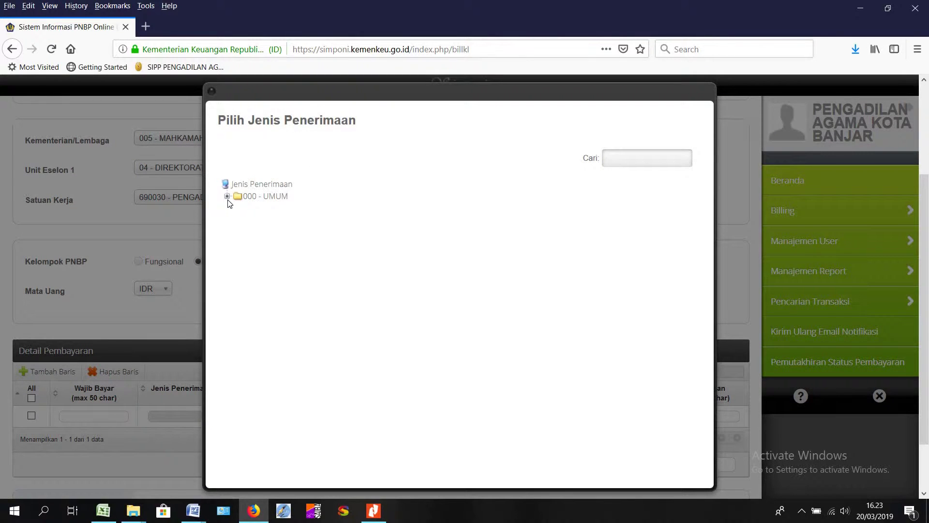
{"action": "left_click", "coordinate": [227, 197]}
{"action": "left_click", "coordinate": [239, 208]}
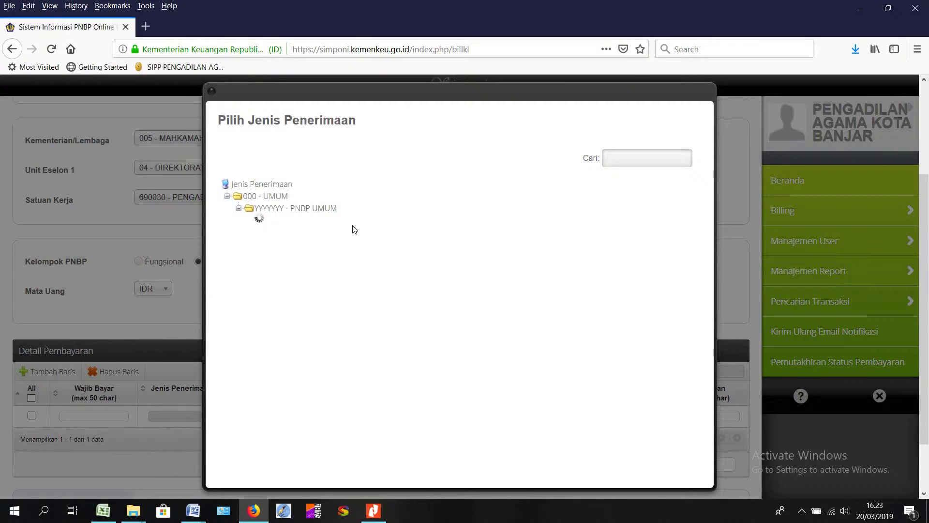
{"action": "scroll", "coordinate": [380, 333], "scroll_direction": "down", "scroll_amount": 1}
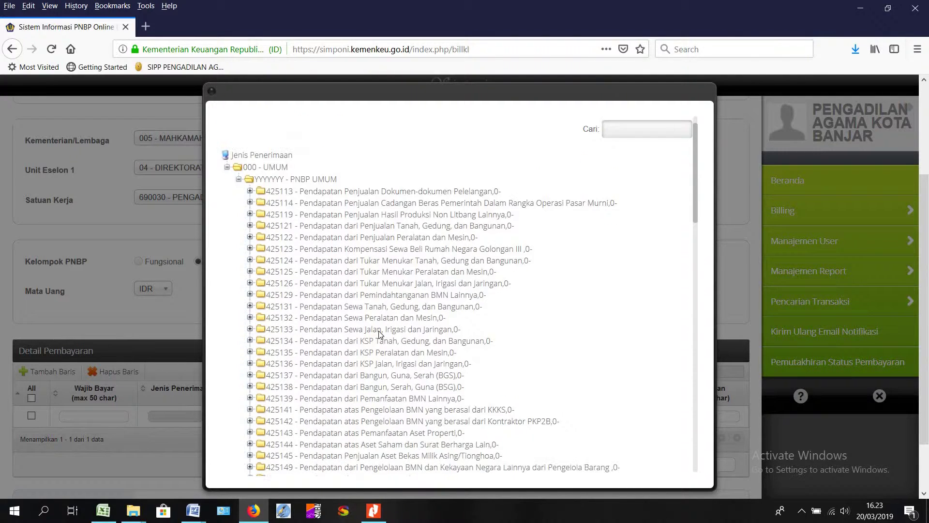
{"action": "scroll", "coordinate": [380, 333], "scroll_direction": "down", "scroll_amount": 5}
{"action": "scroll", "coordinate": [381, 341], "scroll_direction": "down", "scroll_amount": 5}
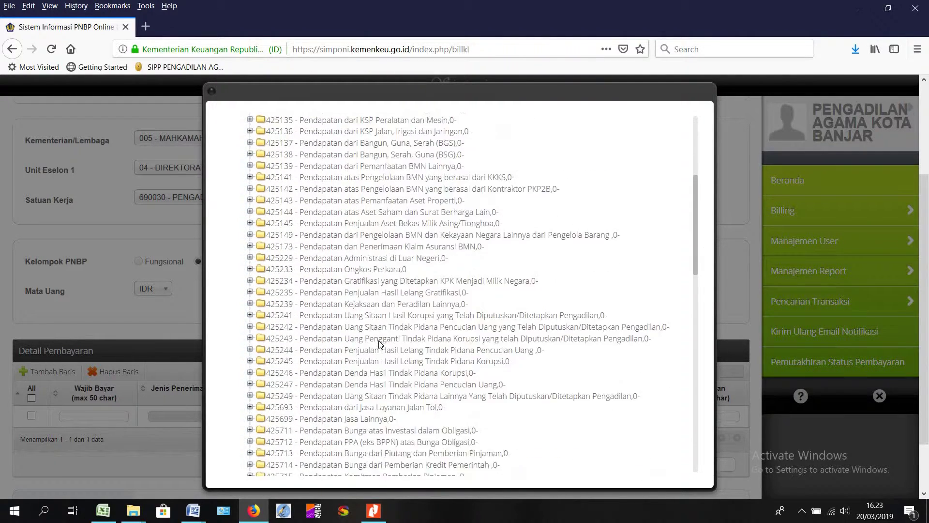
{"action": "scroll", "coordinate": [381, 343], "scroll_direction": "down", "scroll_amount": 15}
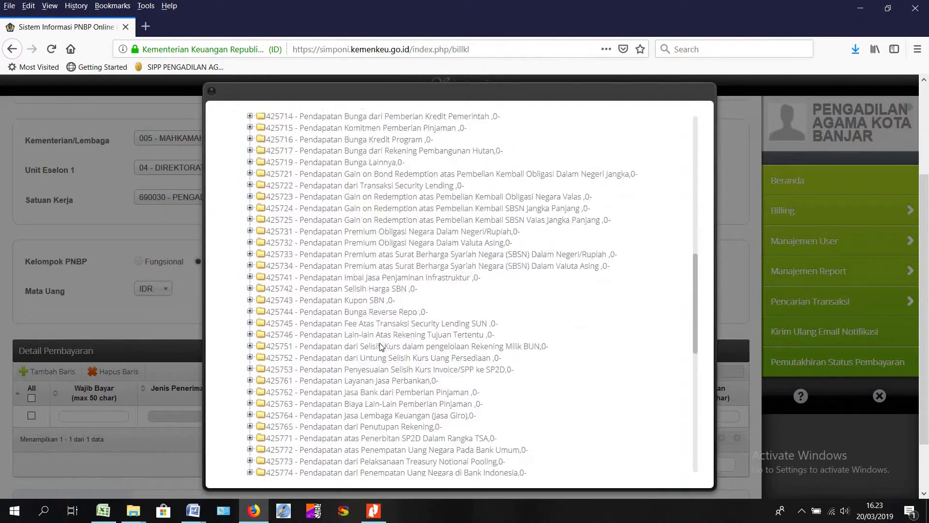
{"action": "scroll", "coordinate": [381, 345], "scroll_direction": "down", "scroll_amount": 15}
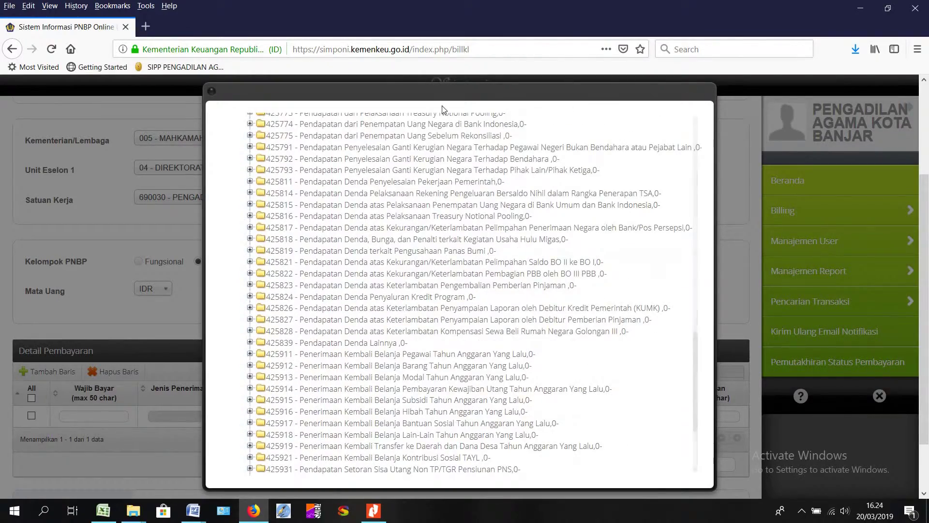
{"action": "left_click", "coordinate": [211, 91]}
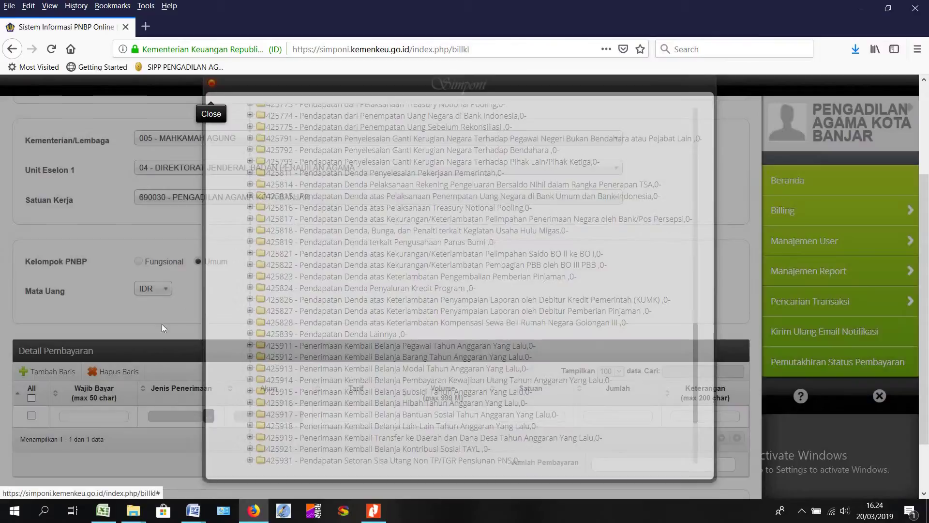
{"action": "left_click", "coordinate": [141, 262]}
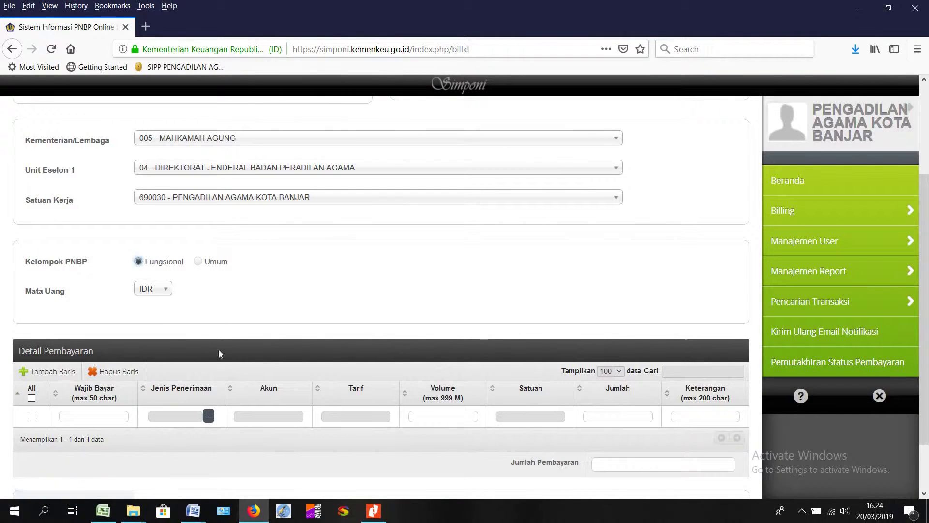
Choose "Biaya Pendaftaran Permohonan Banding" from section C (religious courts) of the 005 - MAHKAMAH AGUNG tariffs as the payment row's Jenis Penerimaan
{"action": "left_click", "coordinate": [210, 416]}
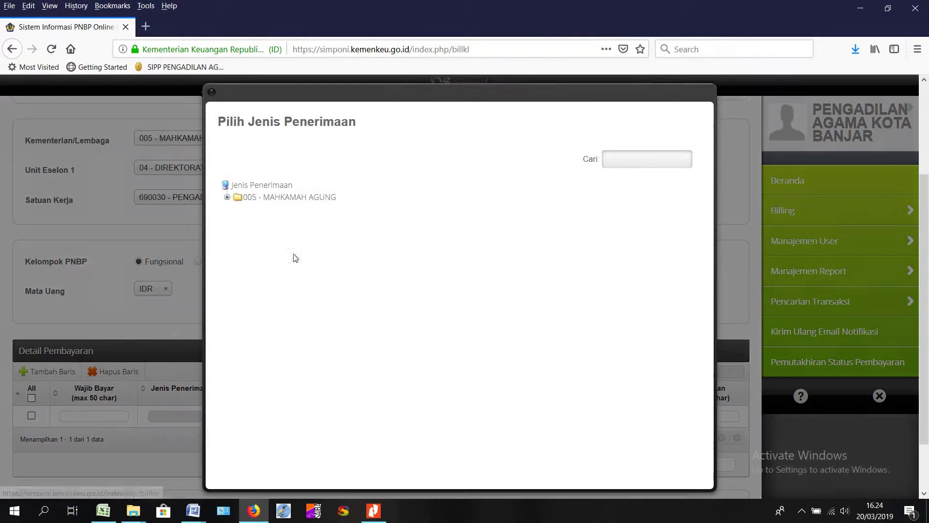
{"action": "left_click", "coordinate": [228, 196]}
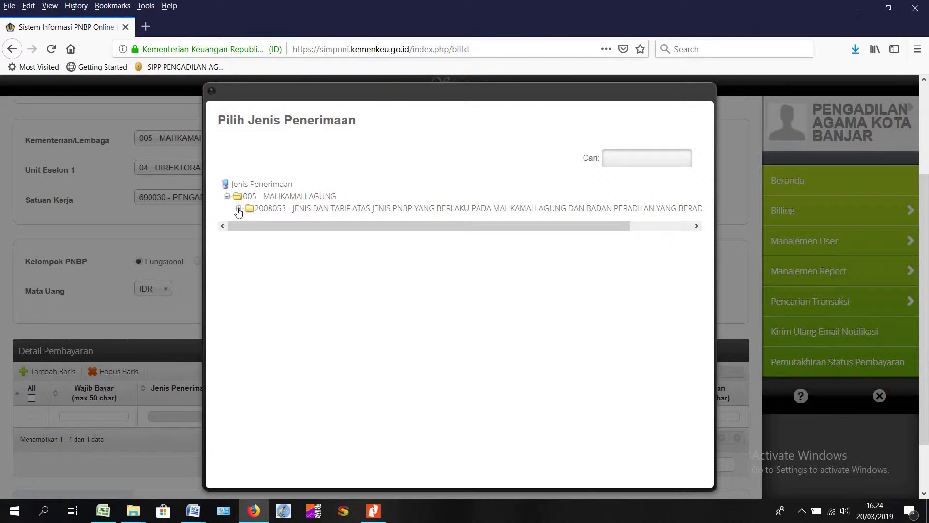
{"action": "left_click", "coordinate": [238, 208]}
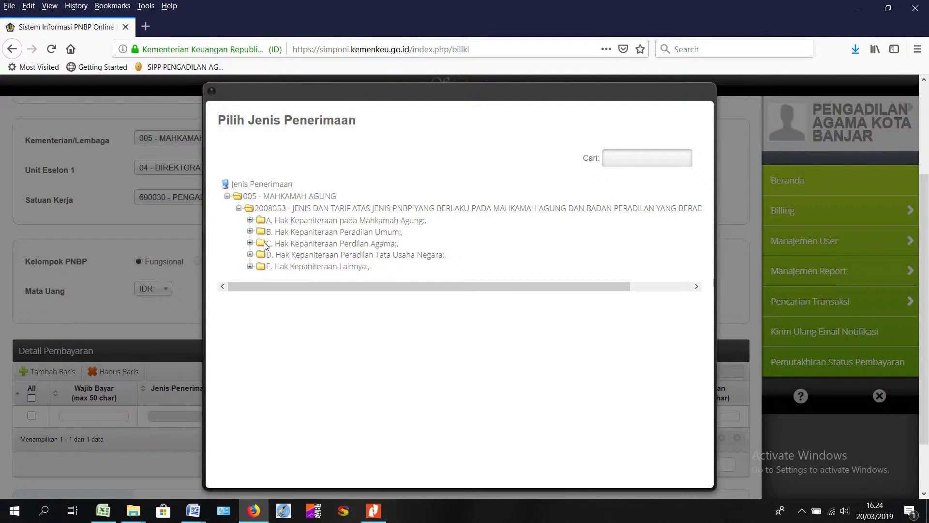
{"action": "left_click", "coordinate": [250, 220]}
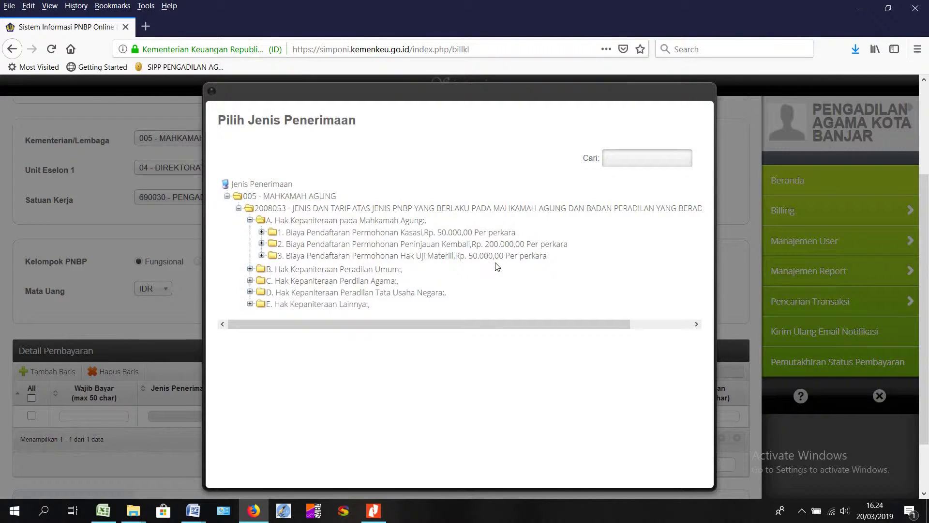
{"action": "left_click", "coordinate": [249, 220]}
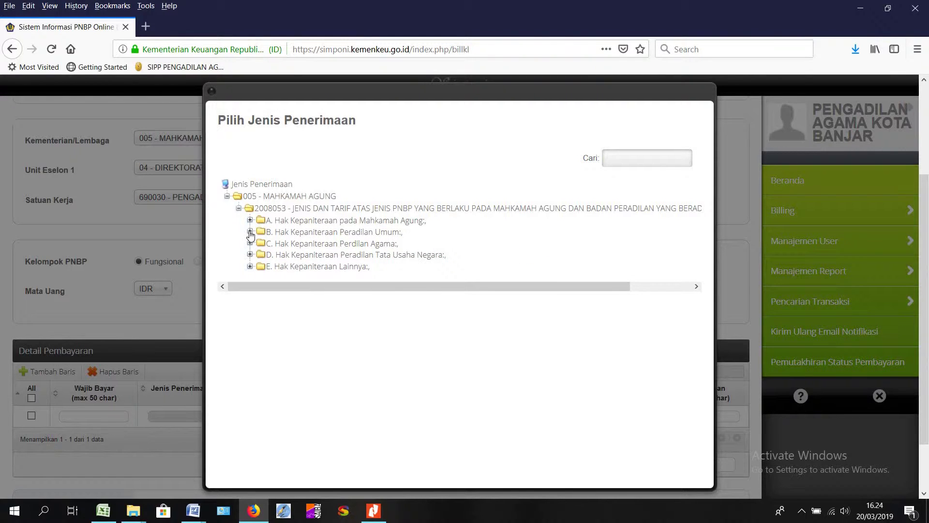
{"action": "left_click", "coordinate": [250, 233]}
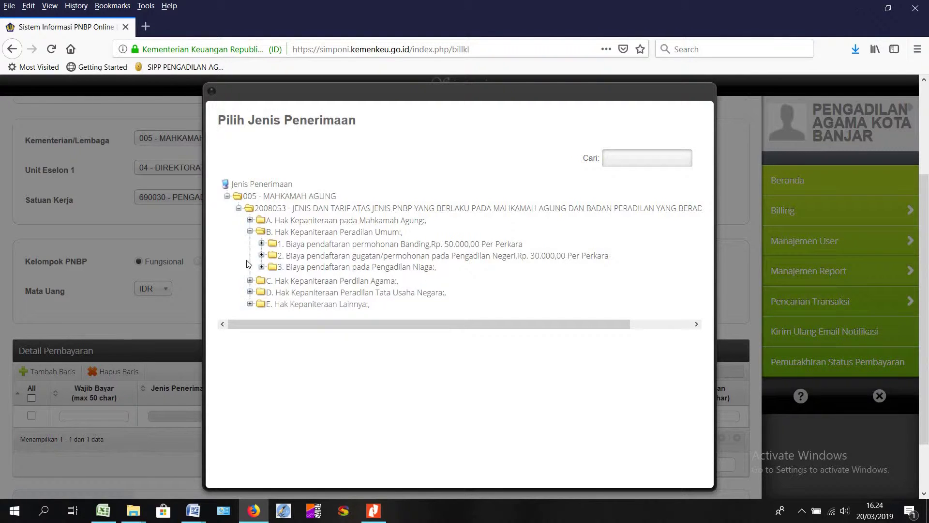
{"action": "left_click", "coordinate": [250, 232]}
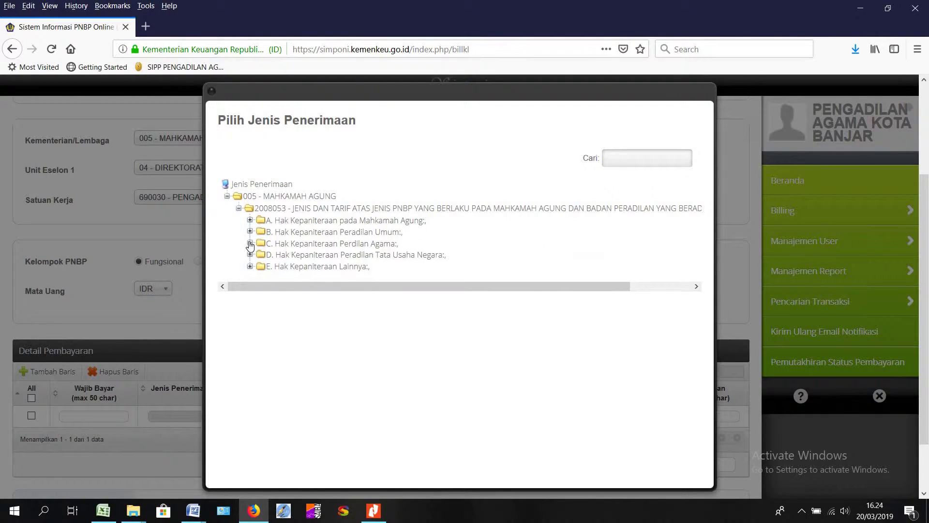
{"action": "left_click", "coordinate": [249, 243]}
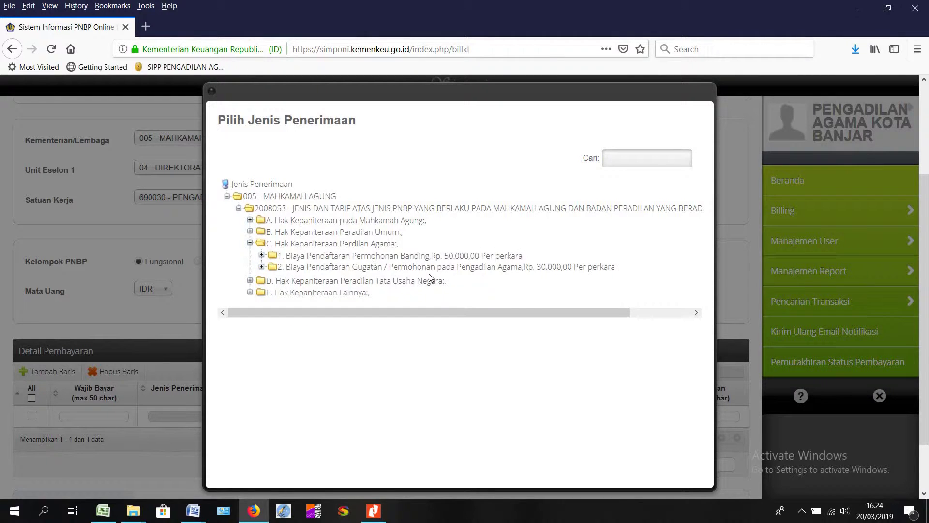
{"action": "left_click", "coordinate": [261, 255]}
{"action": "left_click_drag", "start_coordinate": [314, 258], "coordinate": [390, 258]}
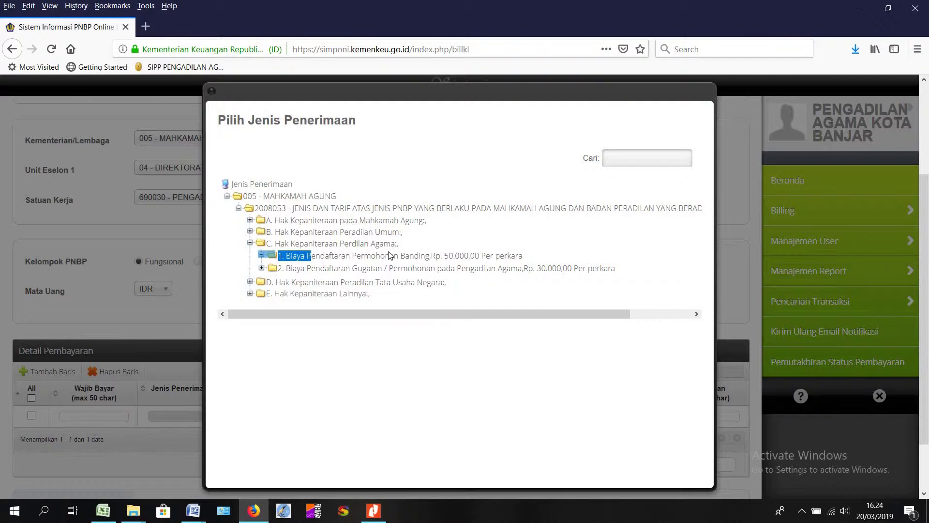
{"action": "double_click", "coordinate": [390, 258]}
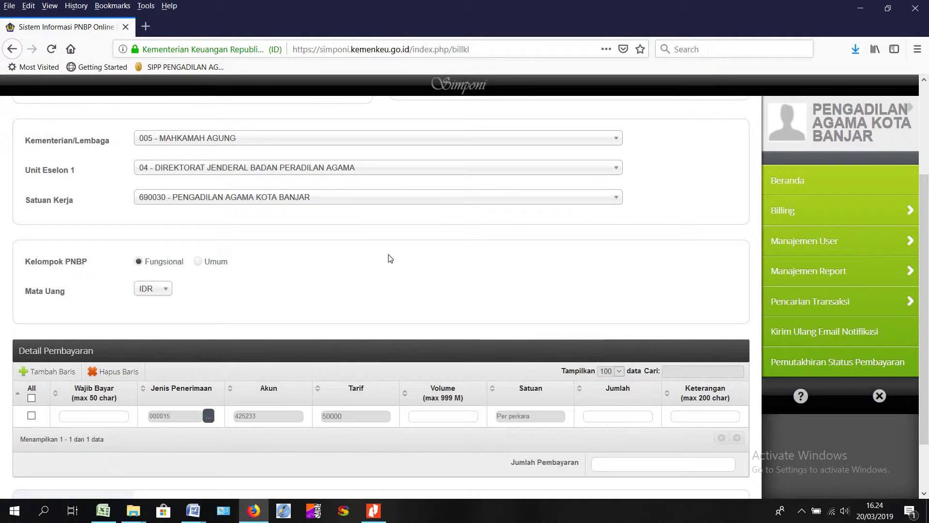
Set the payment row's Volume to 2 and enter a Keterangan beginning "Pendaftaran Tanggal"
{"action": "scroll", "coordinate": [248, 344], "scroll_direction": "down", "scroll_amount": 3}
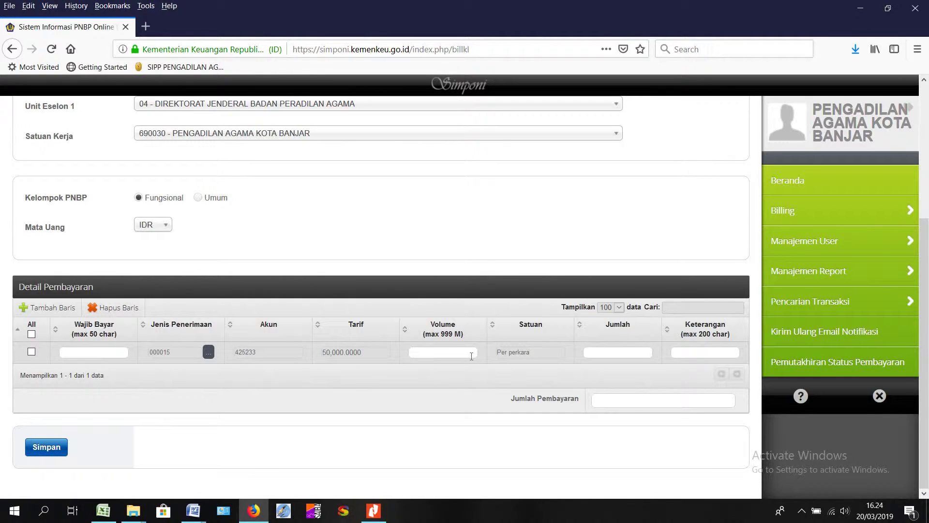
{"action": "left_click", "coordinate": [522, 373]}
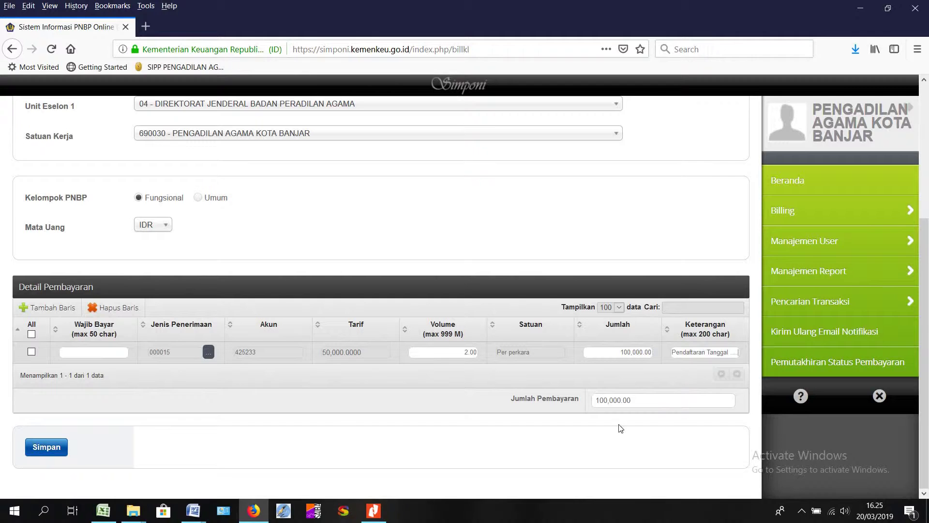
Try to save the billing and have its payment data processed
{"action": "left_click", "coordinate": [46, 448]}
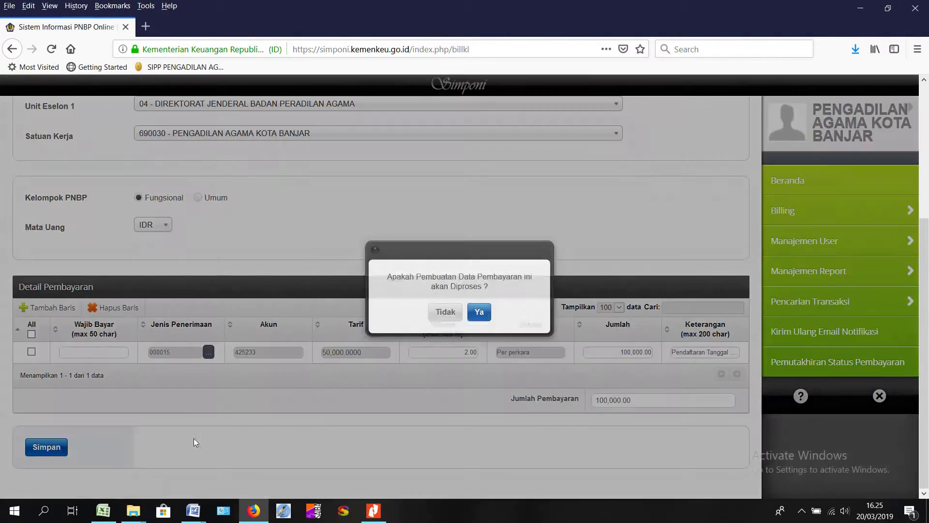
{"action": "left_click", "coordinate": [480, 312]}
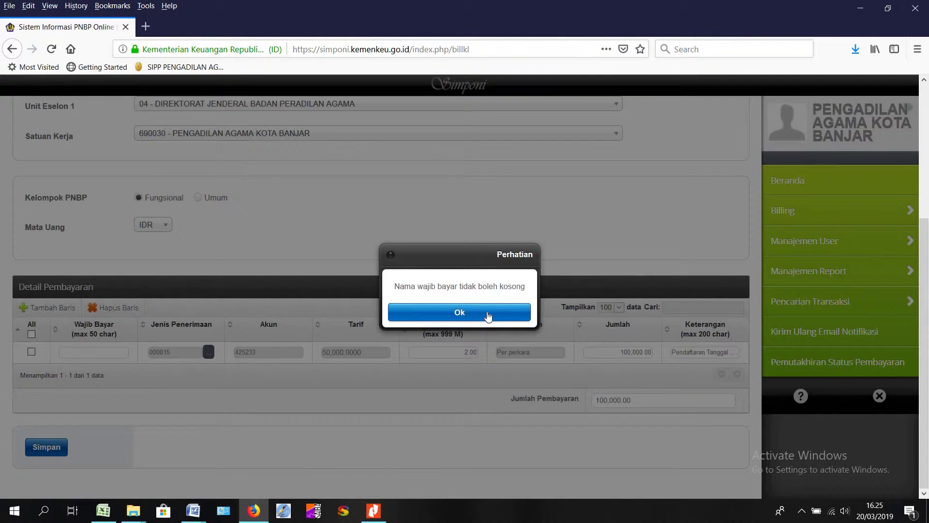
{"action": "left_click", "coordinate": [488, 313]}
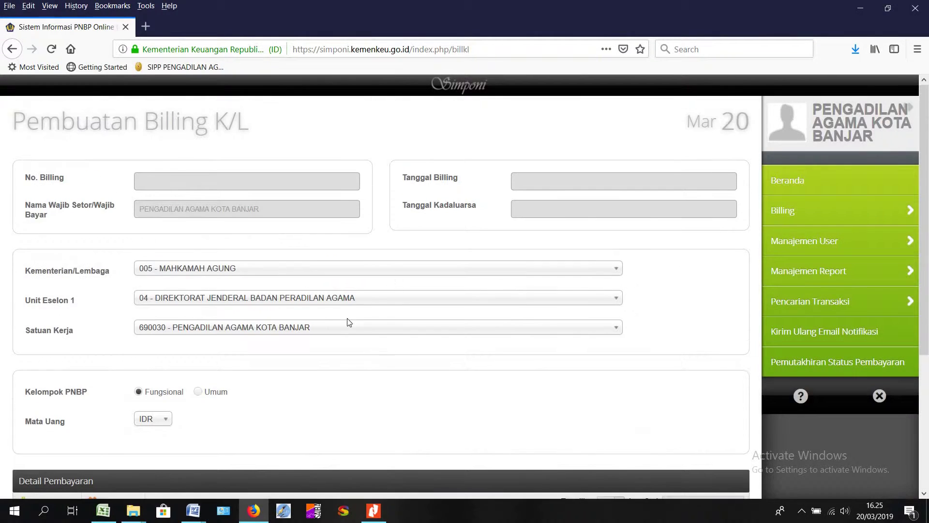
Set the payment row's Wajib Bayar to "Bendahara Pengadilan Agama Kota Banjar"
{"action": "scroll", "coordinate": [397, 350], "scroll_direction": "down", "scroll_amount": 4}
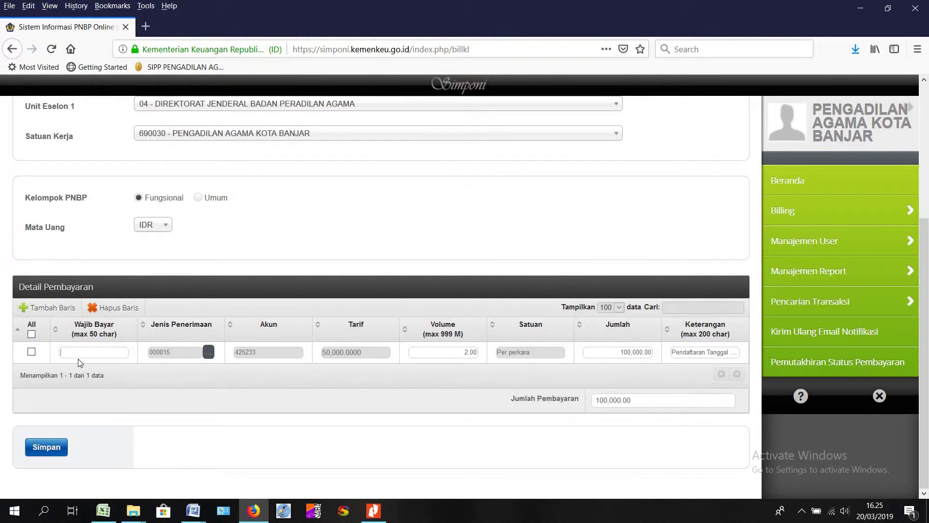
{"action": "left_click", "coordinate": [78, 358]}
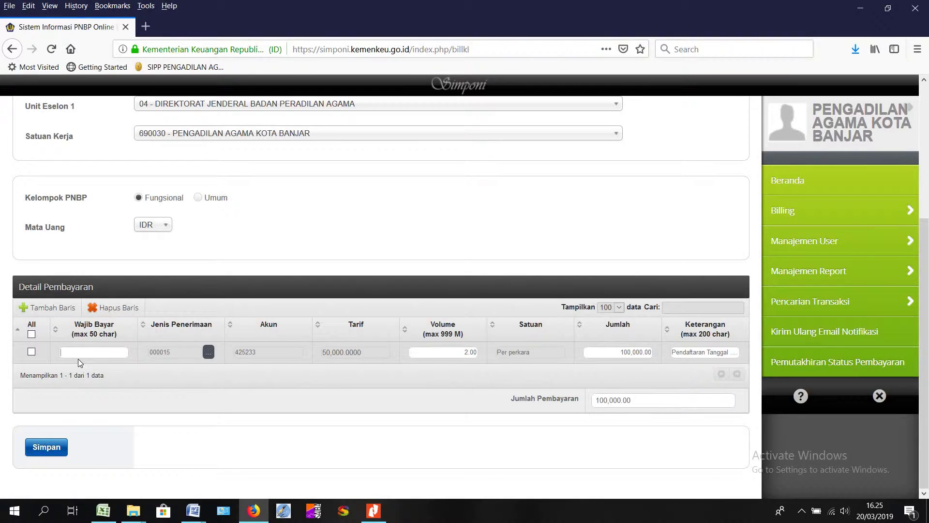
{"action": "type", "text": "Pengadi"}
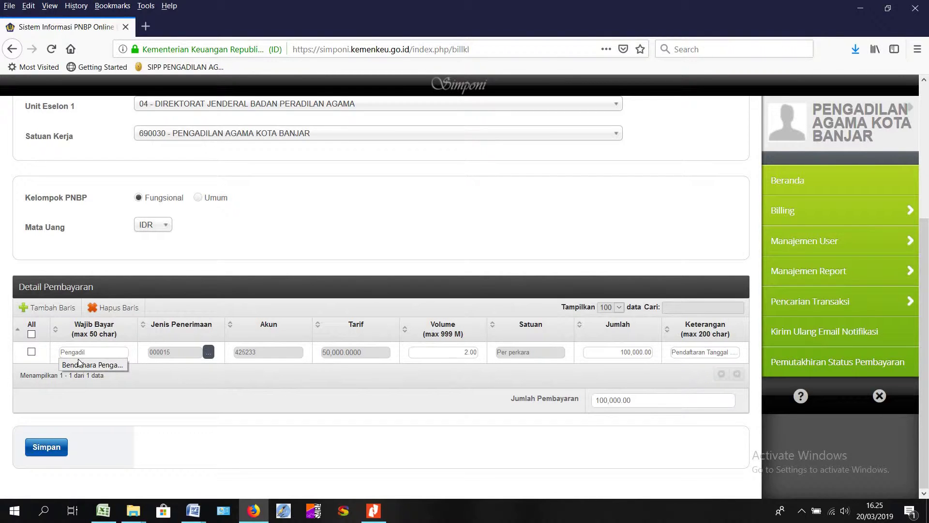
{"action": "type", "text": "l"}
{"action": "left_click", "coordinate": [82, 364]}
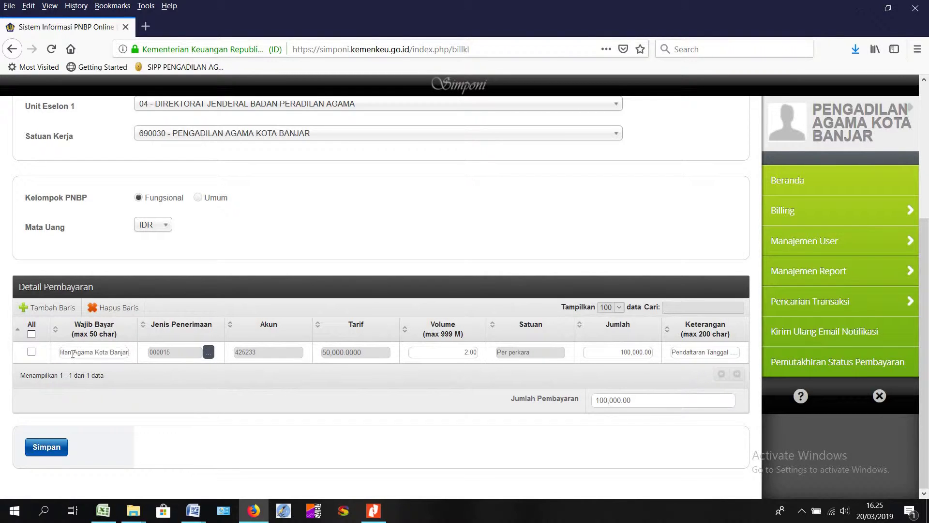
Save the billing, agree to process its payment data, and dismiss the information message
{"action": "left_click", "coordinate": [38, 451]}
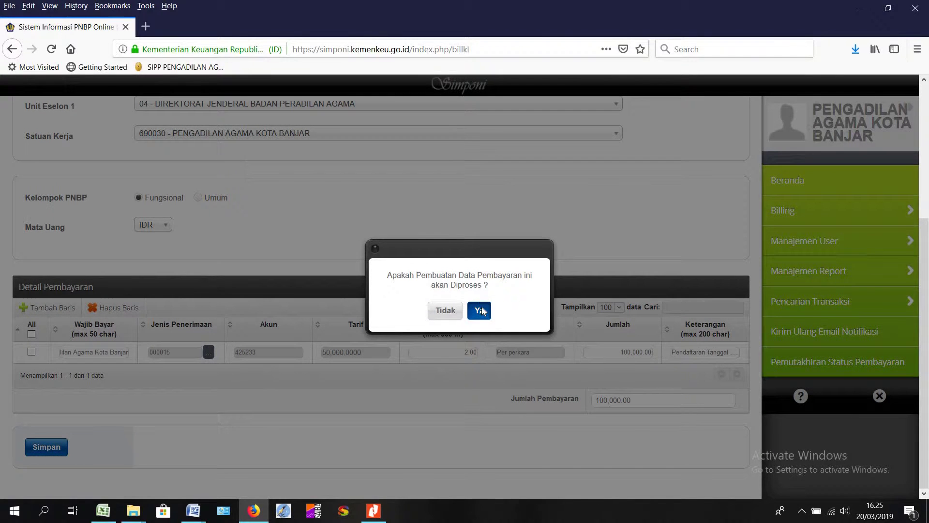
{"action": "left_click", "coordinate": [489, 313]}
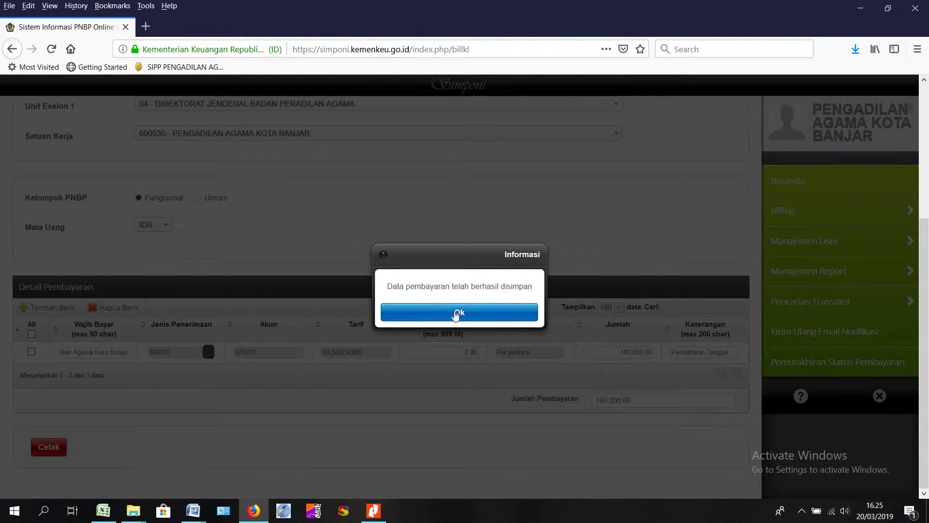
{"action": "left_click", "coordinate": [456, 314]}
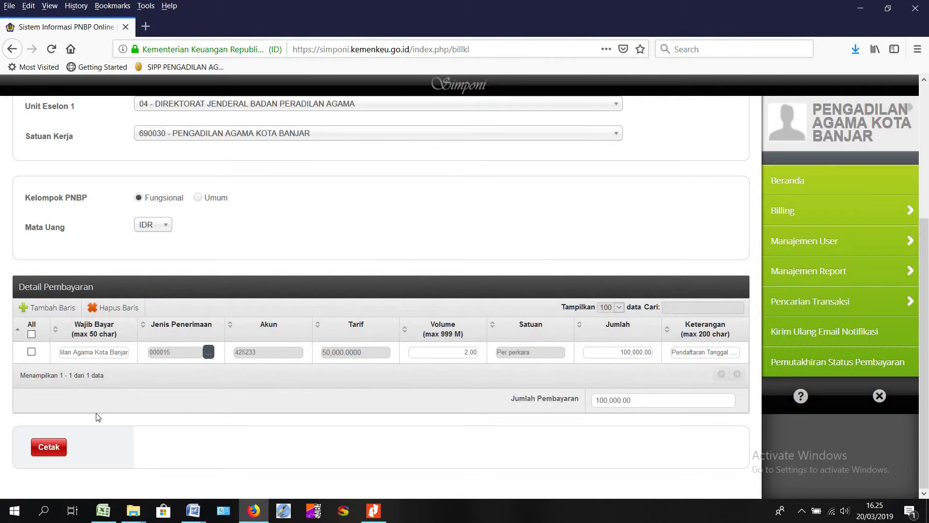
Print the saved billing and open the downloaded BILLING_KL(1).PDF
{"action": "left_click", "coordinate": [46, 449]}
{"action": "left_click", "coordinate": [856, 48]}
{"action": "left_click", "coordinate": [717, 92]}
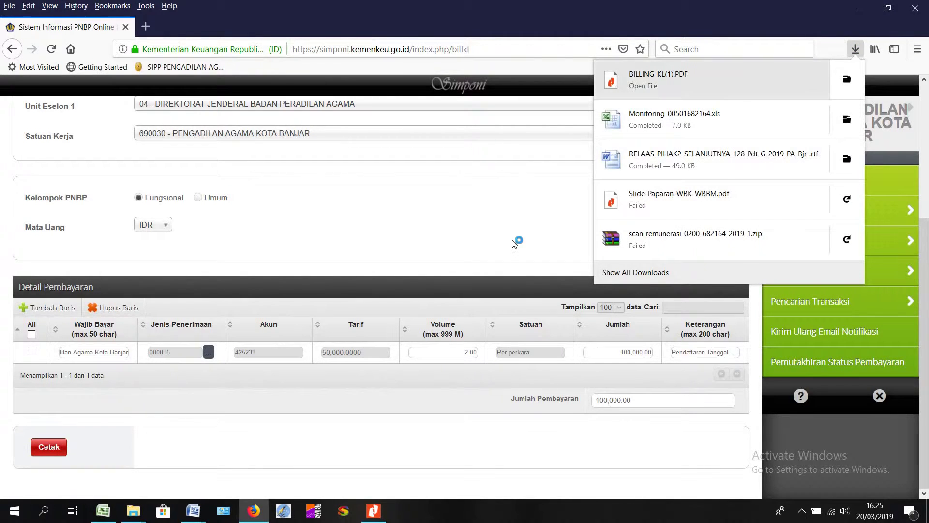
Review the billing receipt's payment data, deposit details and payment terms, then close the PDF and switch back to Firefox
{"action": "scroll", "coordinate": [513, 246], "scroll_direction": "down", "scroll_amount": 10}
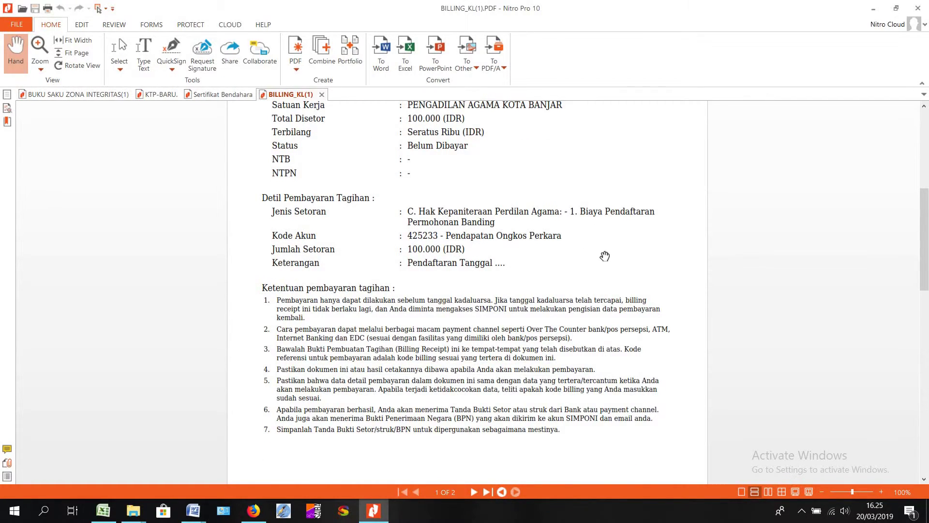
{"action": "scroll", "coordinate": [605, 256], "scroll_direction": "up", "scroll_amount": 3}
{"action": "scroll", "coordinate": [604, 256], "scroll_direction": "up", "scroll_amount": 2}
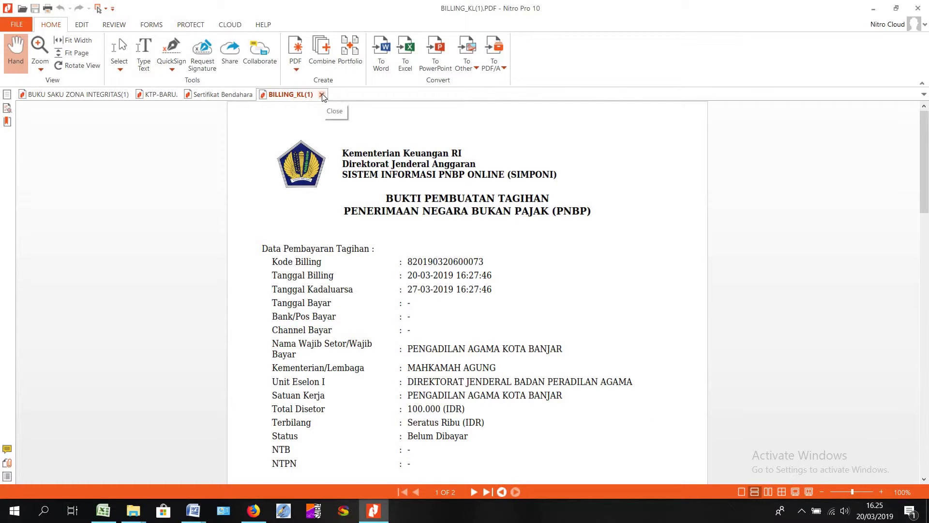
{"action": "scroll", "coordinate": [543, 303], "scroll_direction": "down", "scroll_amount": 1}
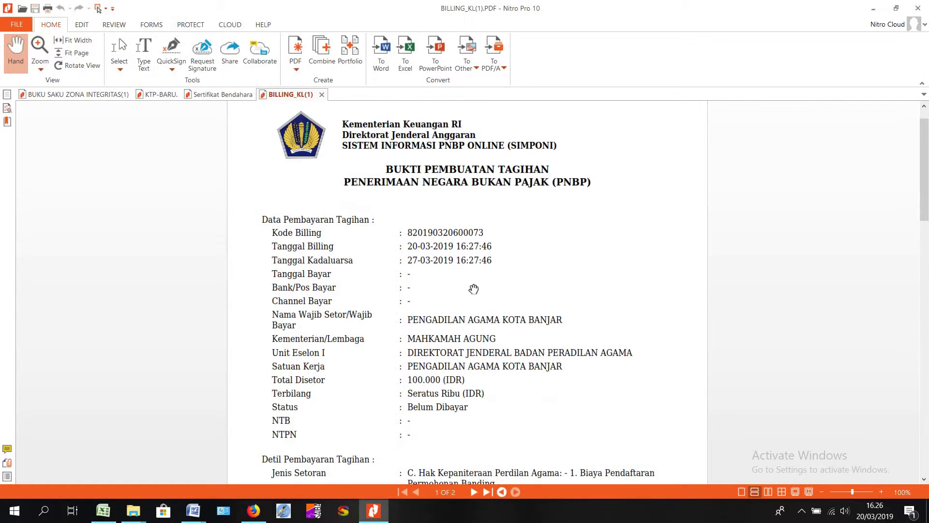
{"action": "left_click", "coordinate": [321, 94]}
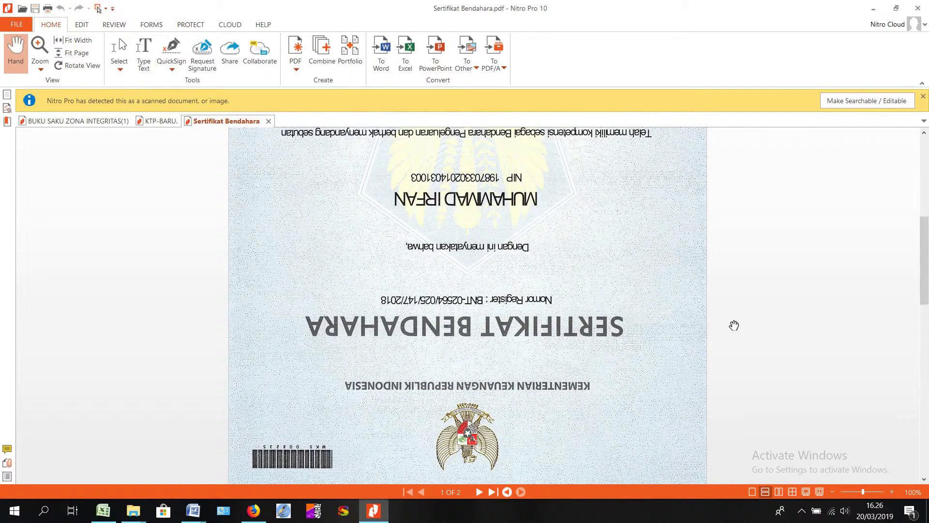
{"action": "key", "text": "alt+Tab"}
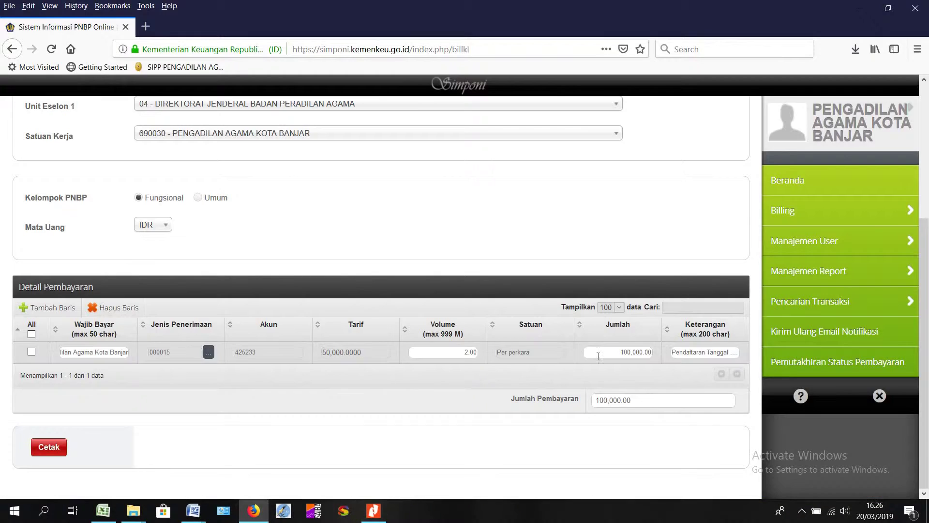
Open the billing history for Kementerian/Lembaga
{"action": "scroll", "coordinate": [511, 369], "scroll_direction": "up", "scroll_amount": 3}
{"action": "scroll", "coordinate": [512, 371], "scroll_direction": "up", "scroll_amount": 2}
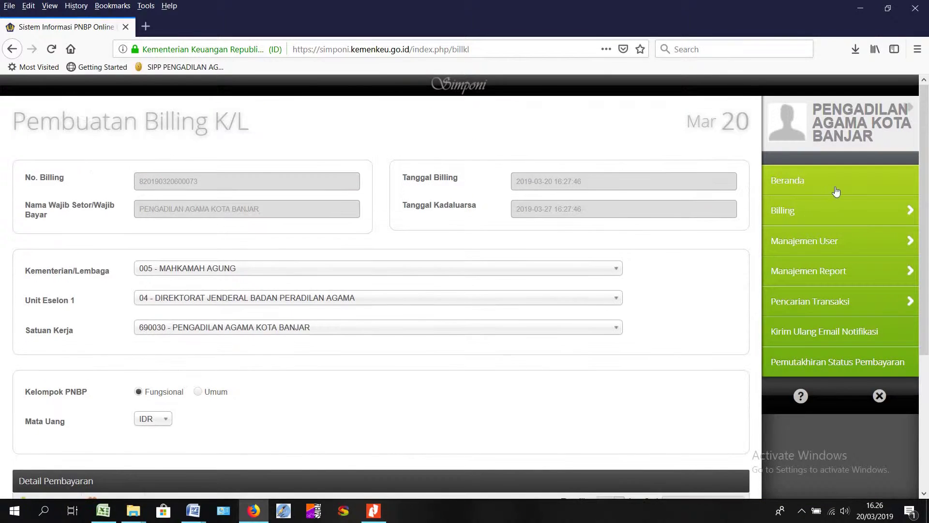
{"action": "left_click", "coordinate": [794, 215]}
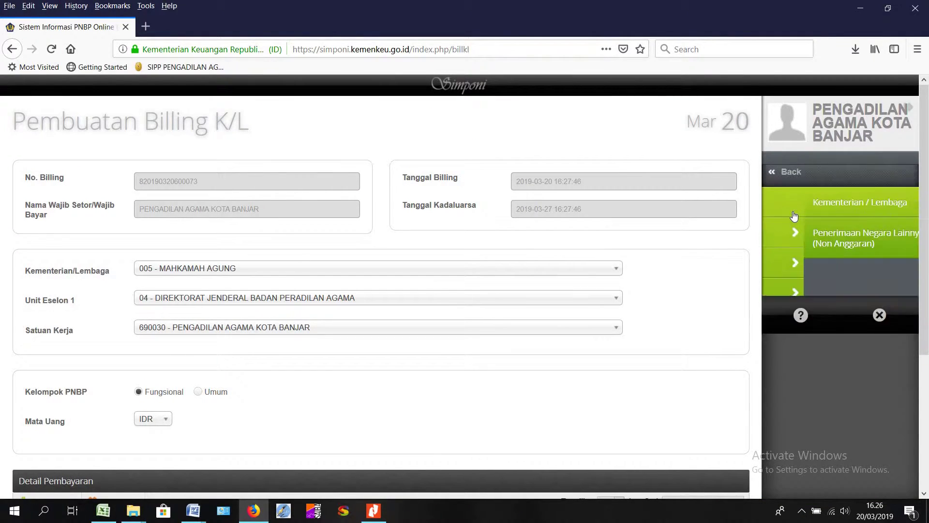
{"action": "left_click", "coordinate": [794, 216]}
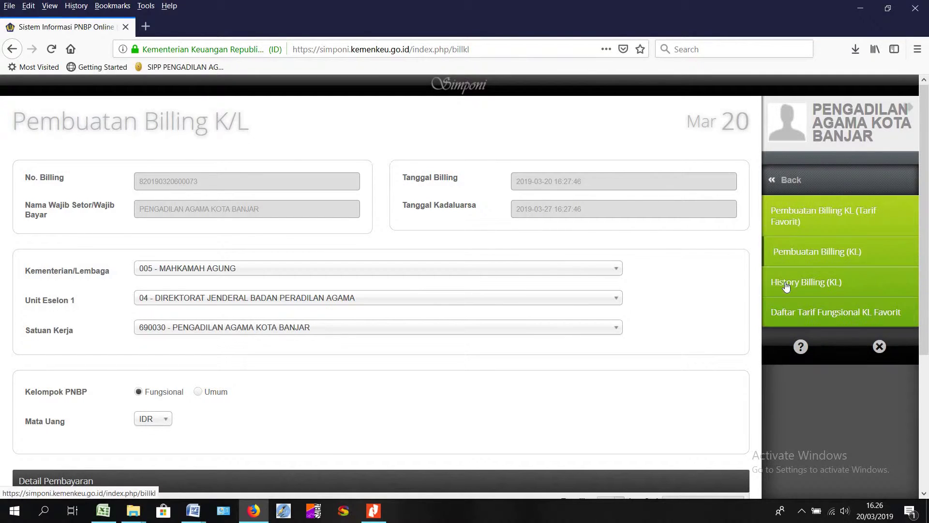
{"action": "left_click", "coordinate": [786, 286]}
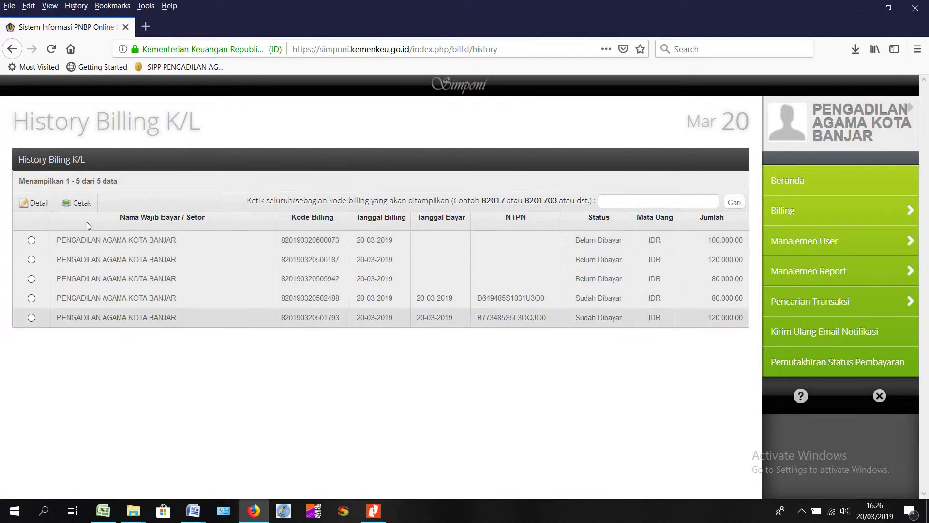
View the payment details of the unpaid 100.000,00 billing in the history, and return to the billing list
{"action": "left_click", "coordinate": [43, 232]}
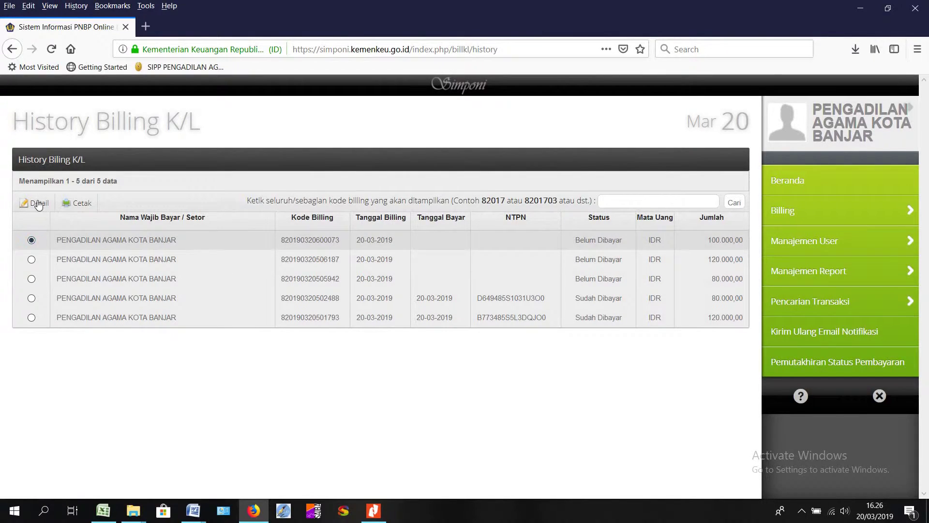
{"action": "left_click", "coordinate": [35, 203]}
{"action": "scroll", "coordinate": [505, 280], "scroll_direction": "down", "scroll_amount": 3}
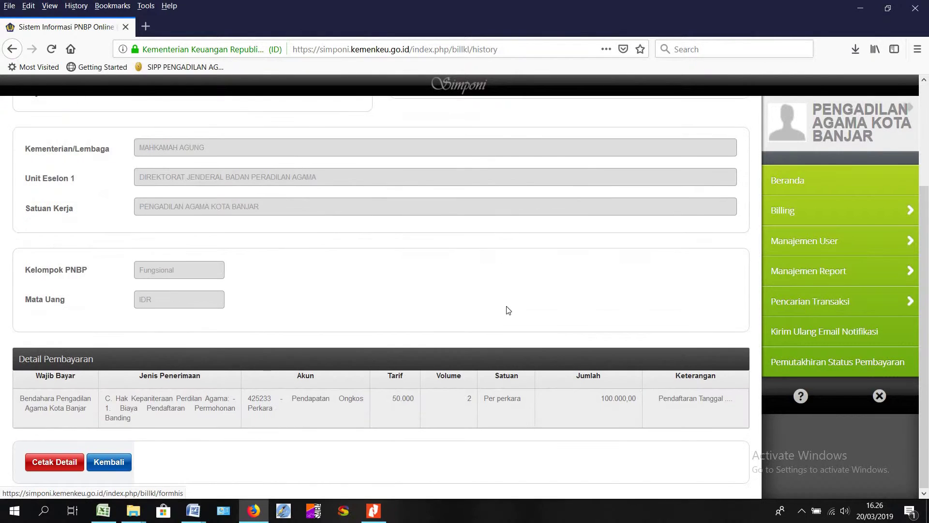
{"action": "left_click", "coordinate": [109, 461]}
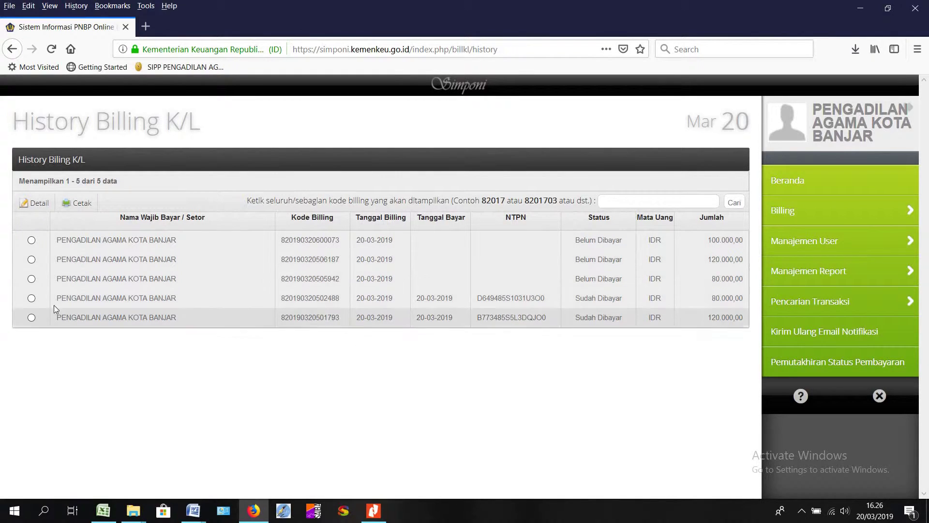
Print the paid 120.000,00 billing from the history and open the downloaded BILLING_KL(2).PDF
{"action": "left_click", "coordinate": [32, 318]}
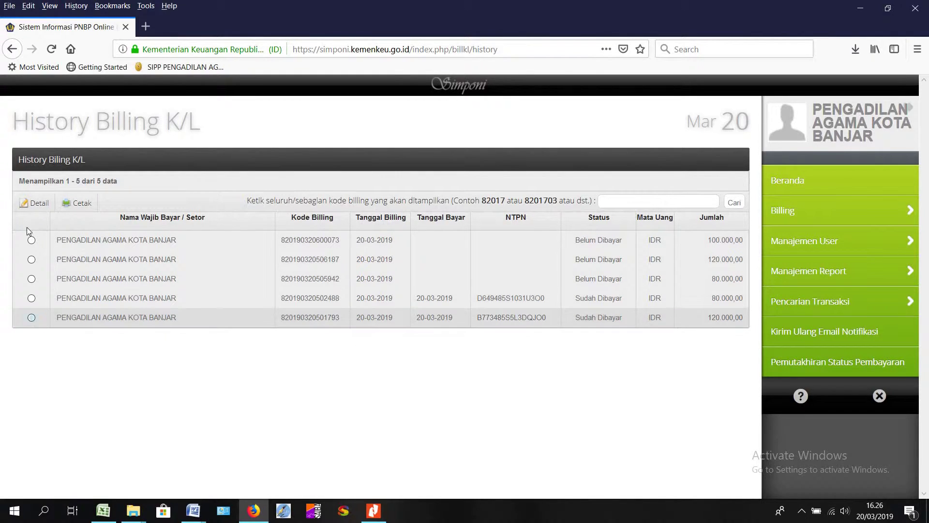
{"action": "left_click", "coordinate": [78, 203]}
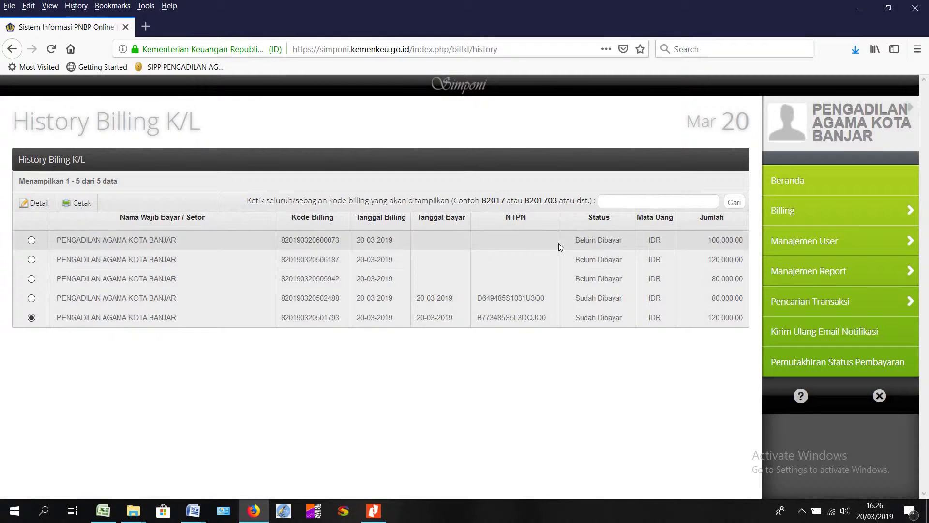
{"action": "left_click", "coordinate": [856, 49]}
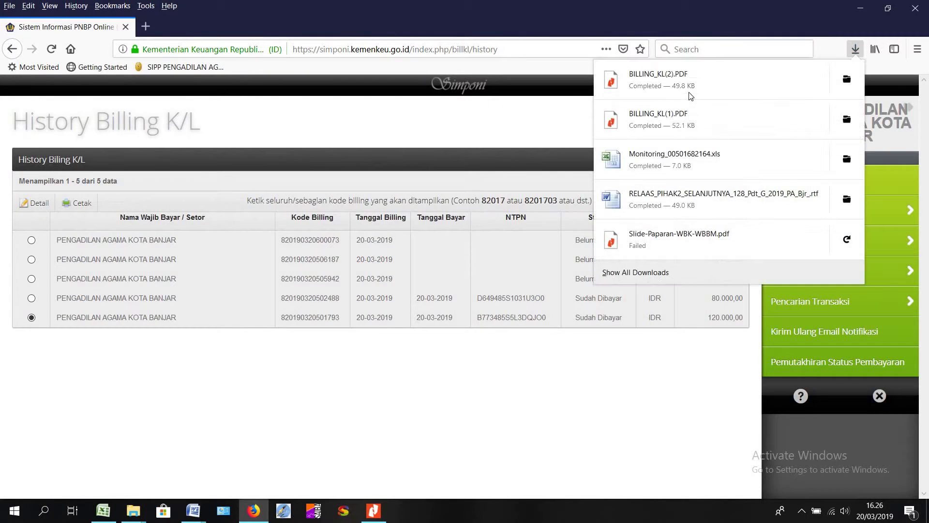
{"action": "left_click", "coordinate": [690, 88]}
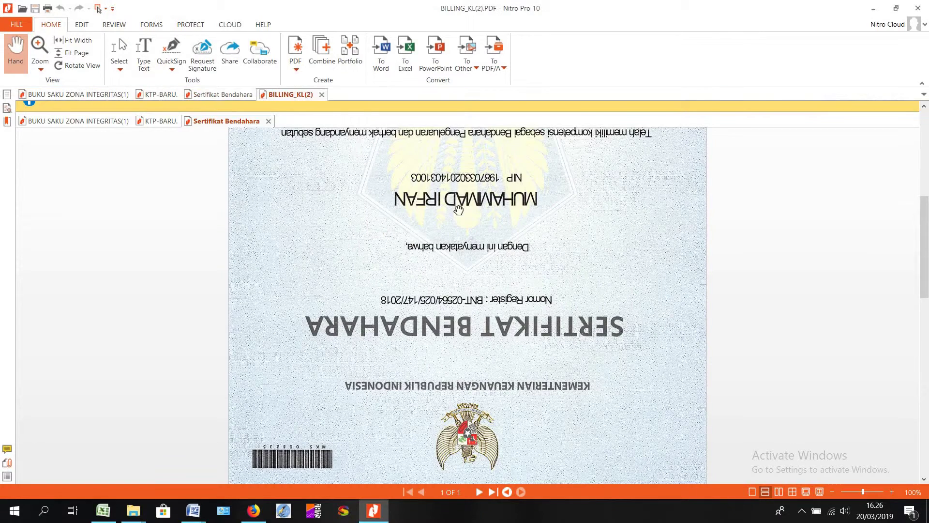
Review the Bukti Penerimaan Negara's payment data and deposit details, then close the PDF and switch back to Firefox
{"action": "scroll", "coordinate": [426, 220], "scroll_direction": "down", "scroll_amount": 3}
{"action": "scroll", "coordinate": [426, 221], "scroll_direction": "down", "scroll_amount": 1}
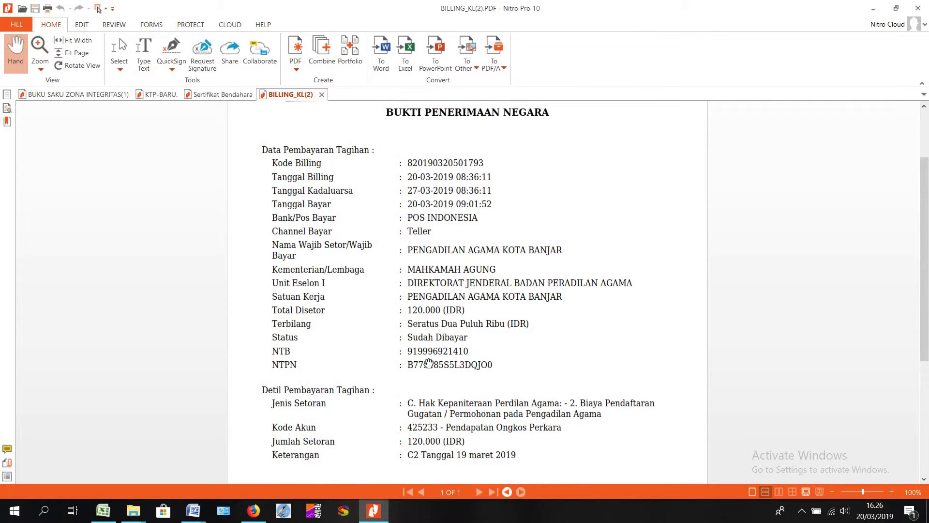
{"action": "scroll", "coordinate": [491, 402], "scroll_direction": "down", "scroll_amount": 5}
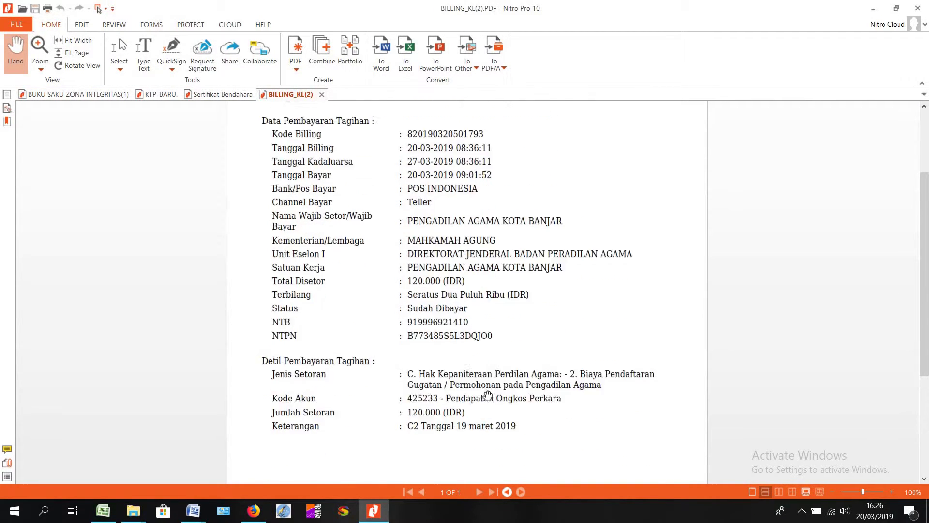
{"action": "scroll", "coordinate": [297, 142], "scroll_direction": "up", "scroll_amount": 1}
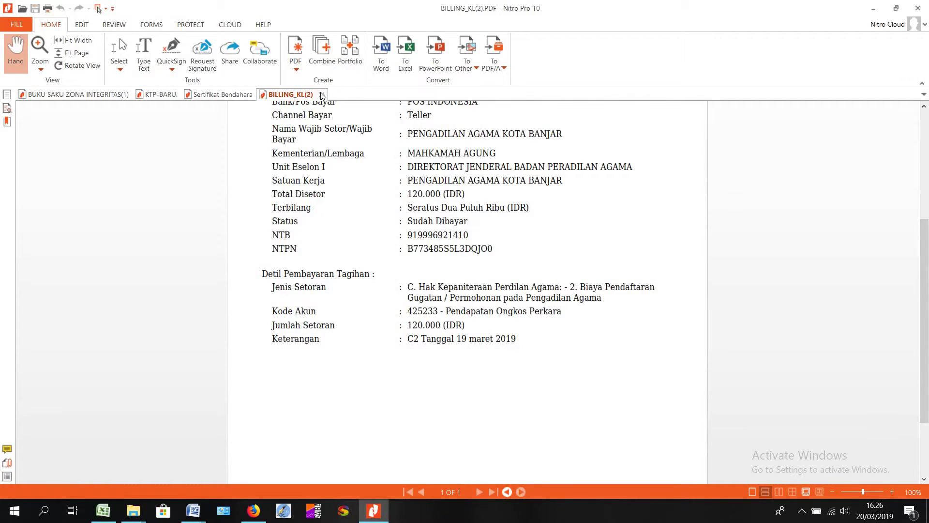
{"action": "left_click", "coordinate": [323, 96]}
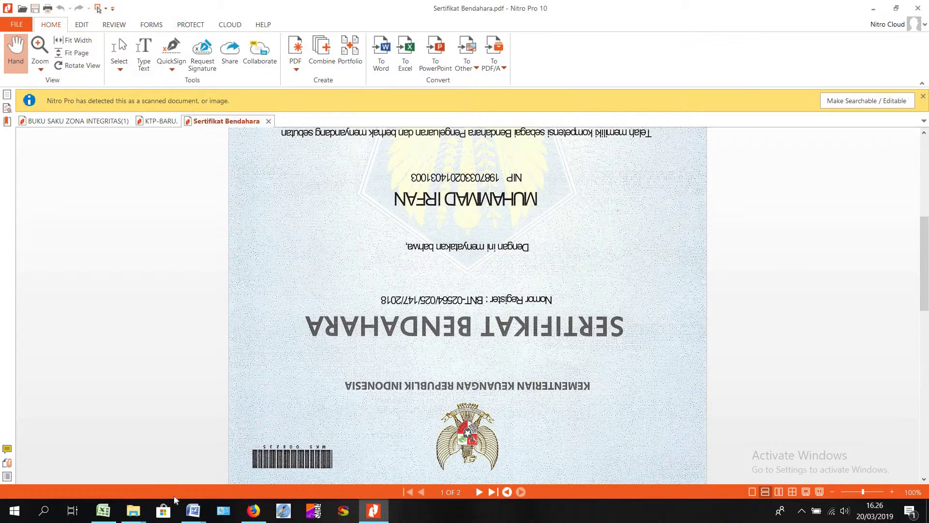
{"action": "left_click", "coordinate": [254, 517]}
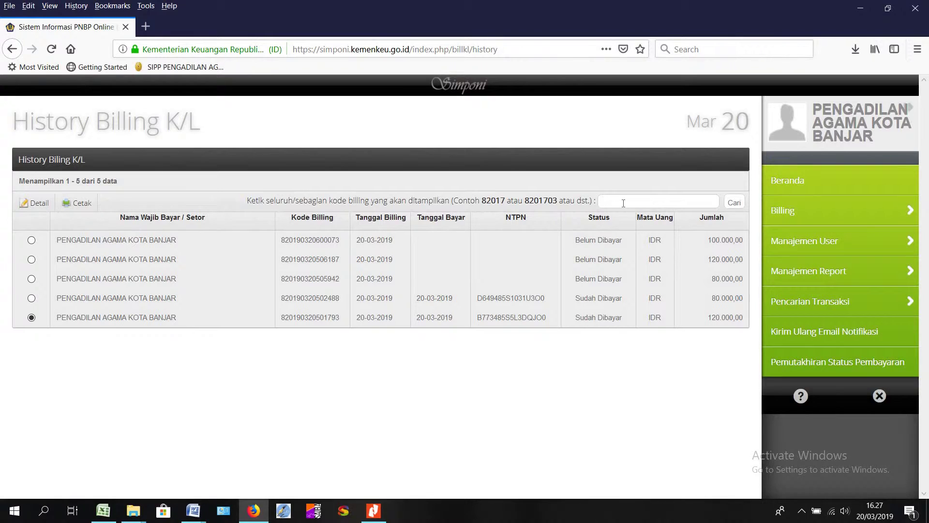
Search the billing history for billing codes containing 8201802 and look through the listed billings
{"action": "left_click", "coordinate": [656, 208]}
{"action": "type", "text": "820"}
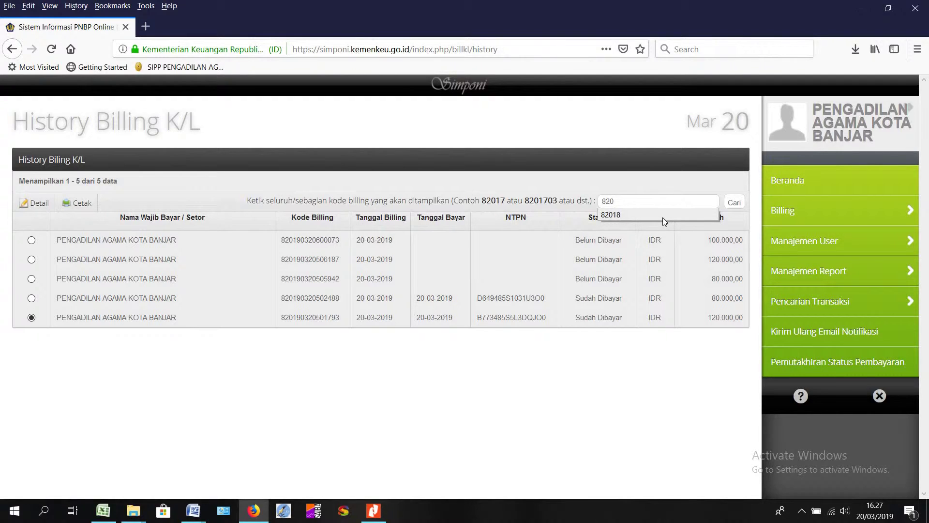
{"action": "type", "text": "1802"}
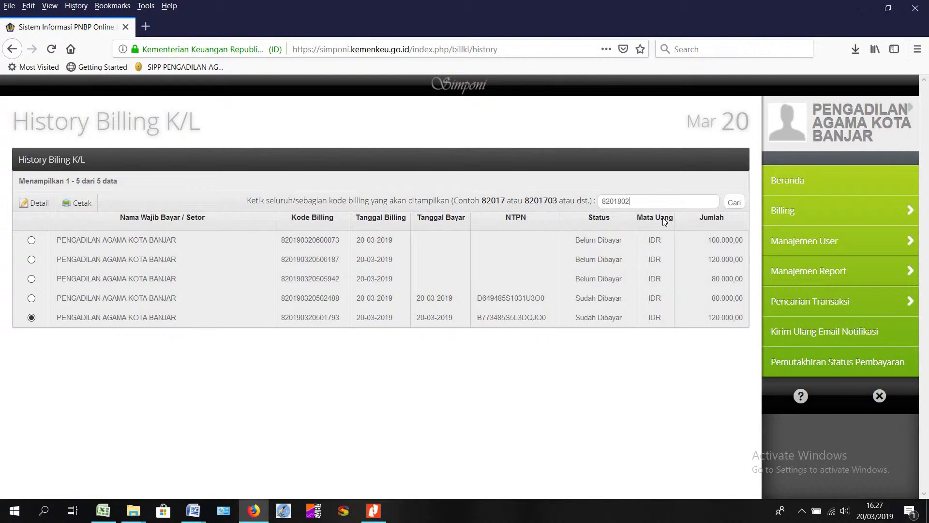
{"action": "key", "text": "Return"}
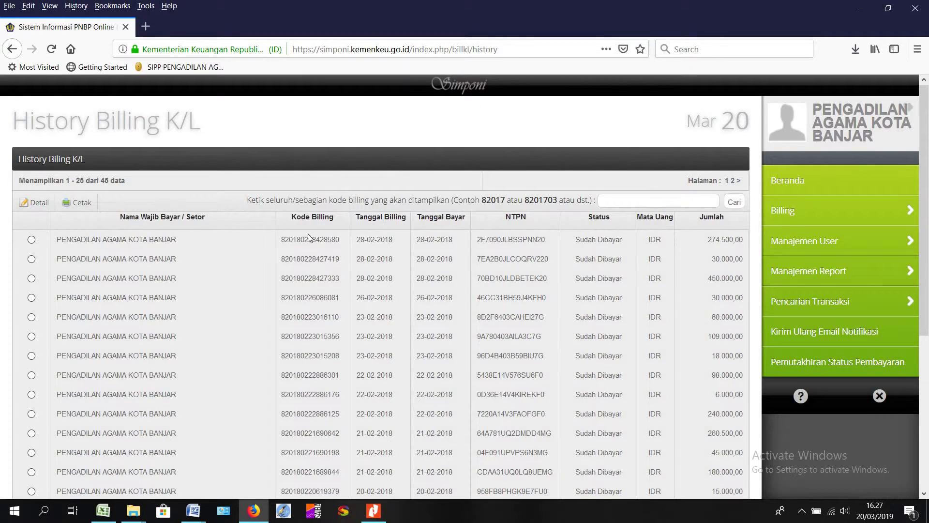
{"action": "scroll", "coordinate": [303, 373], "scroll_direction": "down", "scroll_amount": 3}
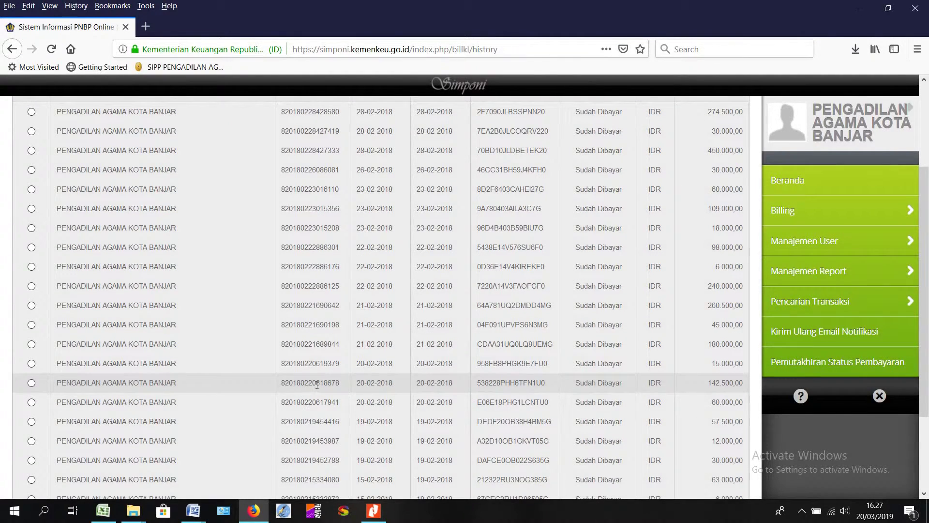
{"action": "scroll", "coordinate": [687, 219], "scroll_direction": "up", "scroll_amount": 3}
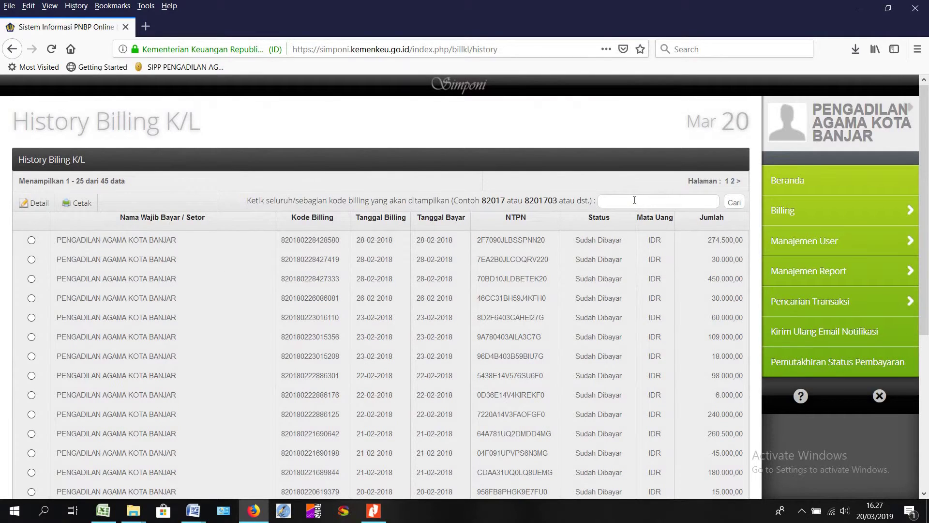
Search the billing history for billing codes containing 8201901 and look through the January 2019 billings
{"action": "left_click", "coordinate": [635, 200]}
{"action": "type", "text": "820"}
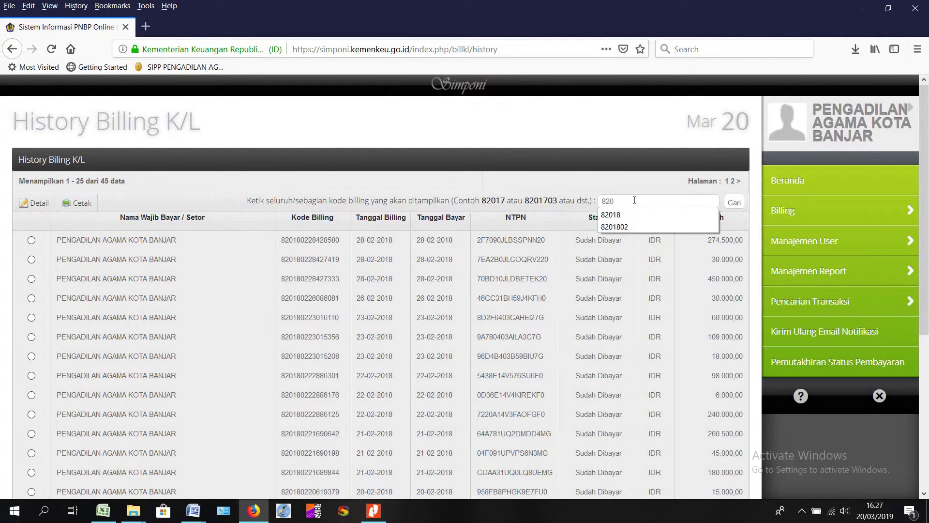
{"action": "type", "text": "1901"}
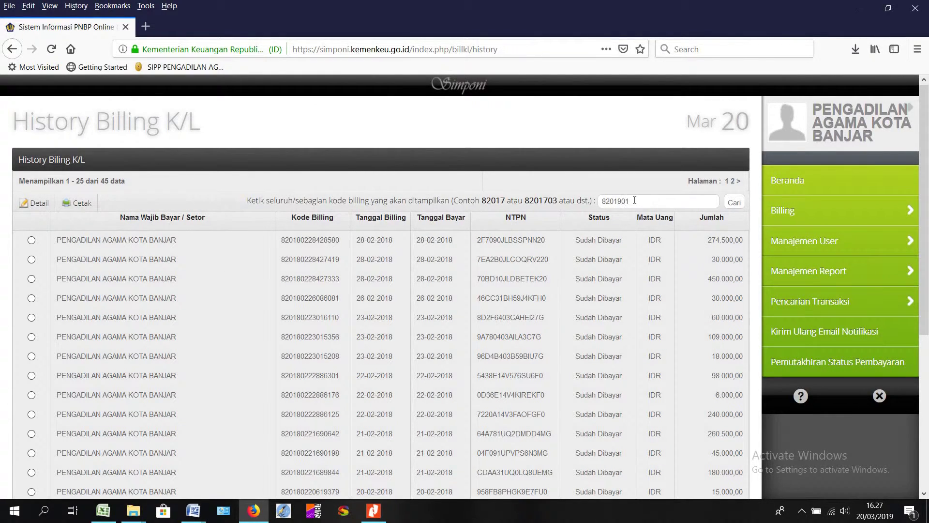
{"action": "left_click", "coordinate": [734, 205]}
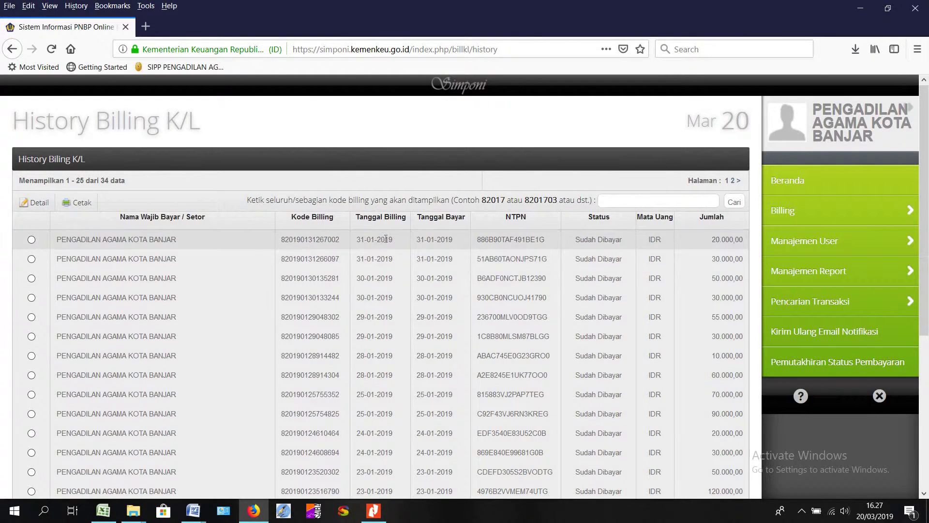
{"action": "scroll", "coordinate": [399, 390], "scroll_direction": "down", "scroll_amount": 5}
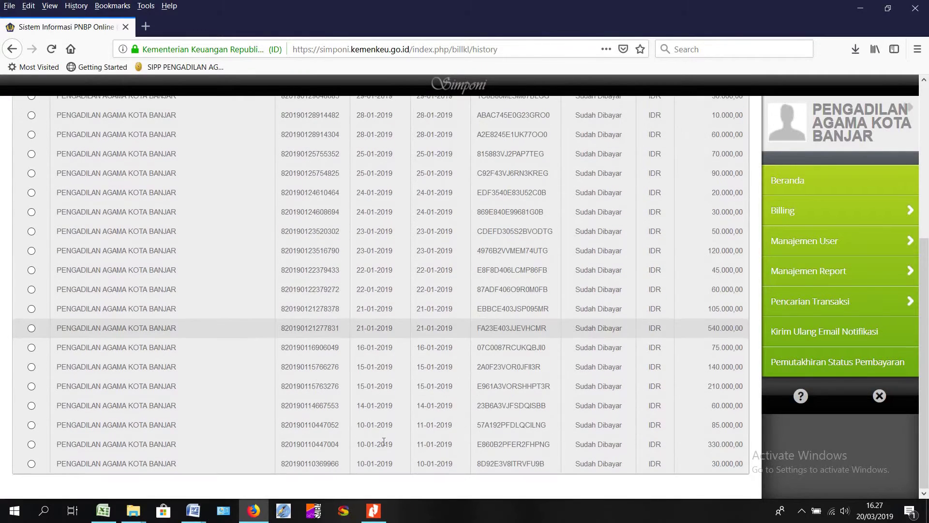
{"action": "scroll", "coordinate": [417, 426], "scroll_direction": "up", "scroll_amount": 5}
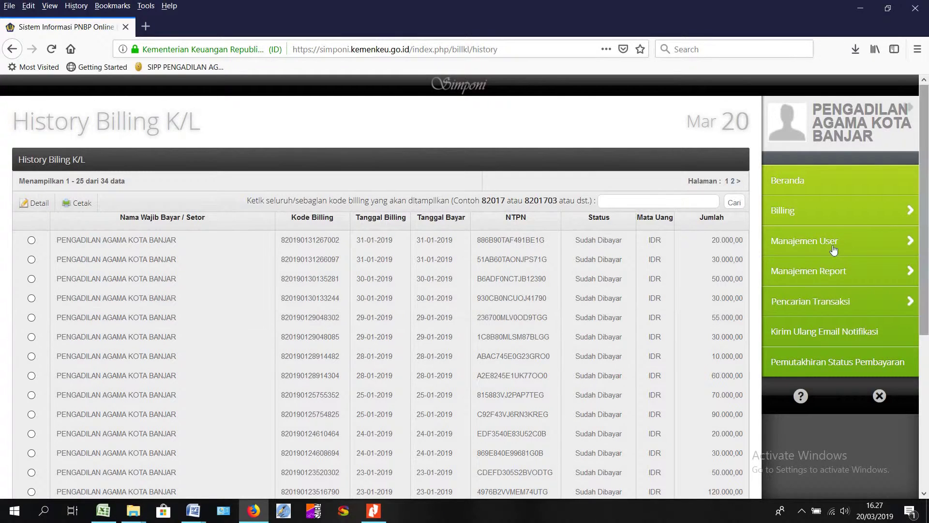
Open a new billing form for Penerimaan Negara Lainnya (Non Anggaran) and go to its deposit details section
{"action": "left_click", "coordinate": [837, 216]}
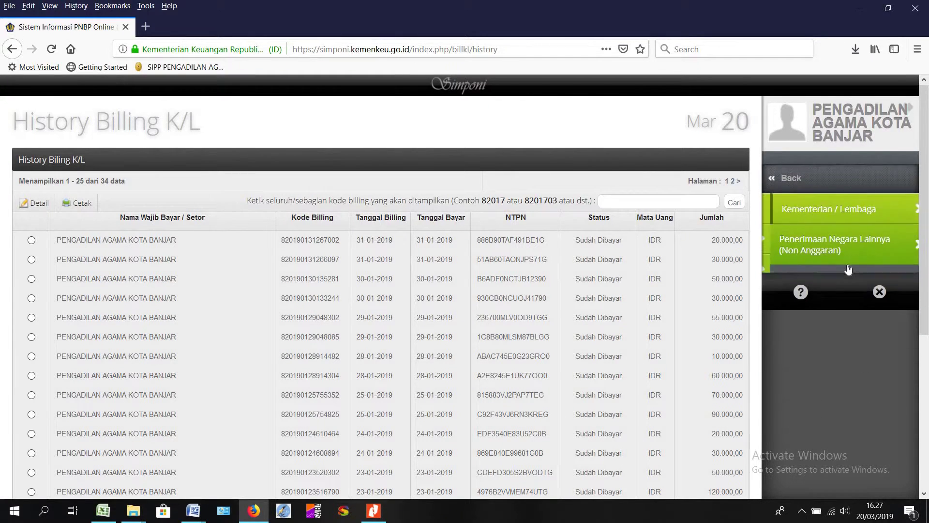
{"action": "left_click", "coordinate": [844, 248]}
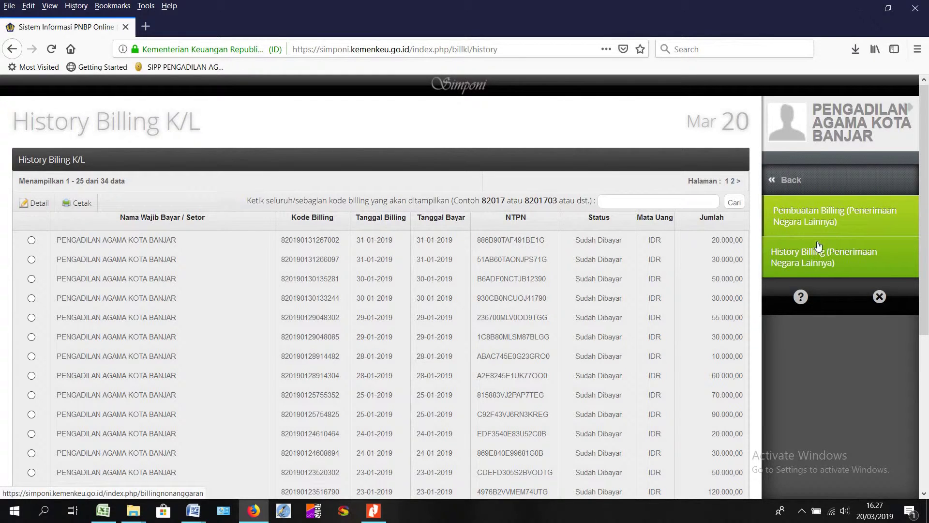
{"action": "left_click", "coordinate": [816, 223]}
{"action": "scroll", "coordinate": [466, 279], "scroll_direction": "down", "scroll_amount": 3}
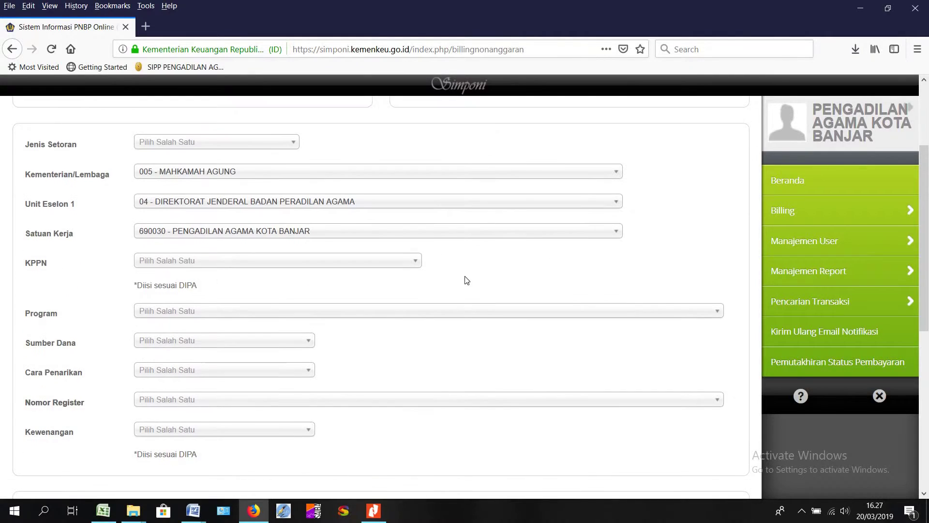
Set Jenis Setoran to Setoran Pengembalian Belanja and KPPN to 025 - TASIKMALAYA
{"action": "left_click", "coordinate": [416, 266]}
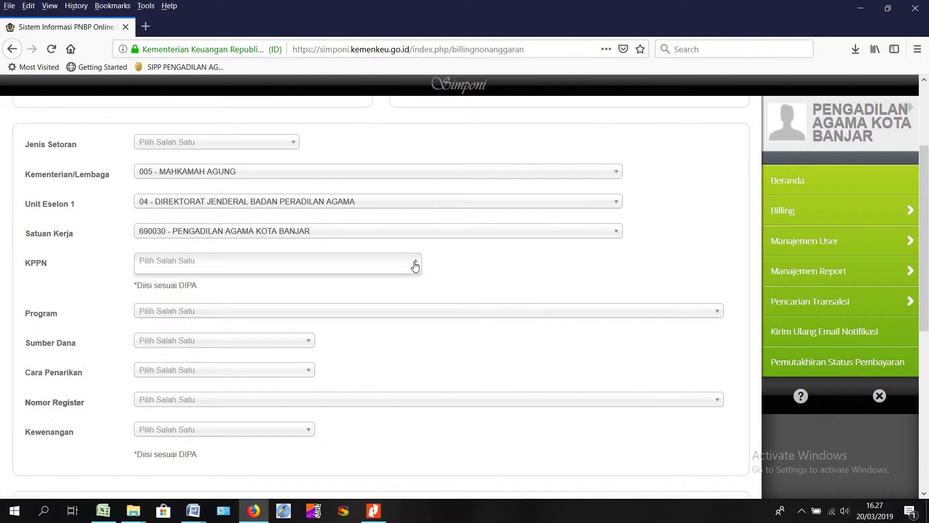
{"action": "left_click", "coordinate": [416, 266]}
{"action": "left_click", "coordinate": [296, 147]}
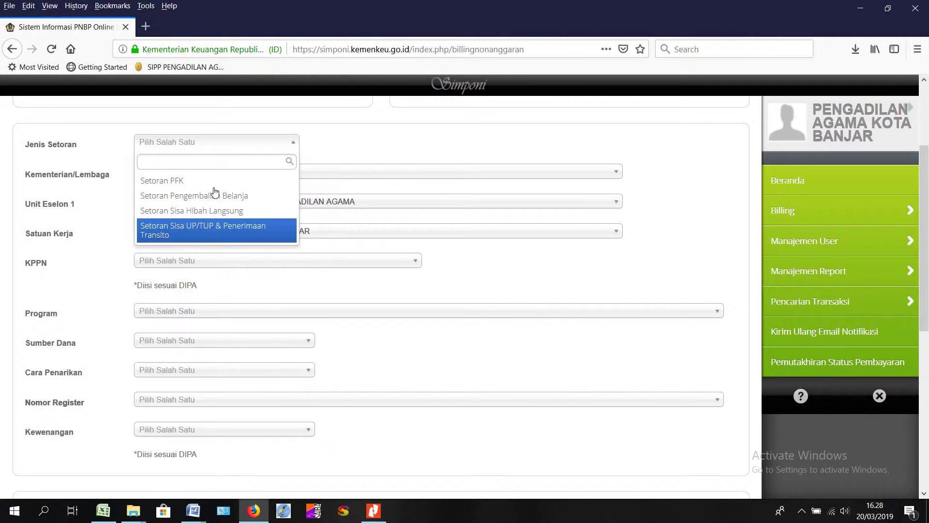
{"action": "key", "text": "Return"}
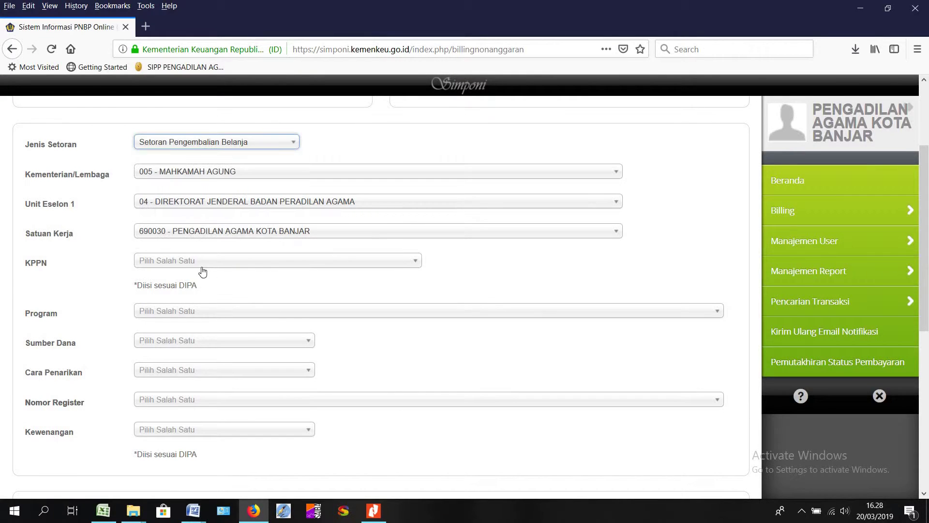
{"action": "left_click", "coordinate": [274, 262]}
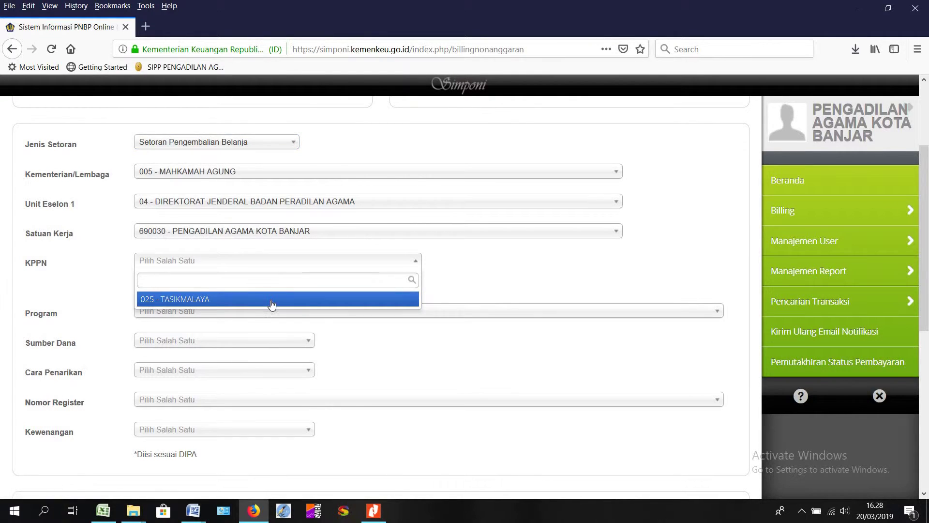
{"action": "key", "text": "Return"}
Set Program to 08 - Program Peningkatan Manajemen Peradilan Agama, Sumber Dana to RUPIAH MURNI, Cara Penarikan to RM and Kewenangan to KD - Kantor Daerah
{"action": "scroll", "coordinate": [334, 194], "scroll_direction": "down", "scroll_amount": 3}
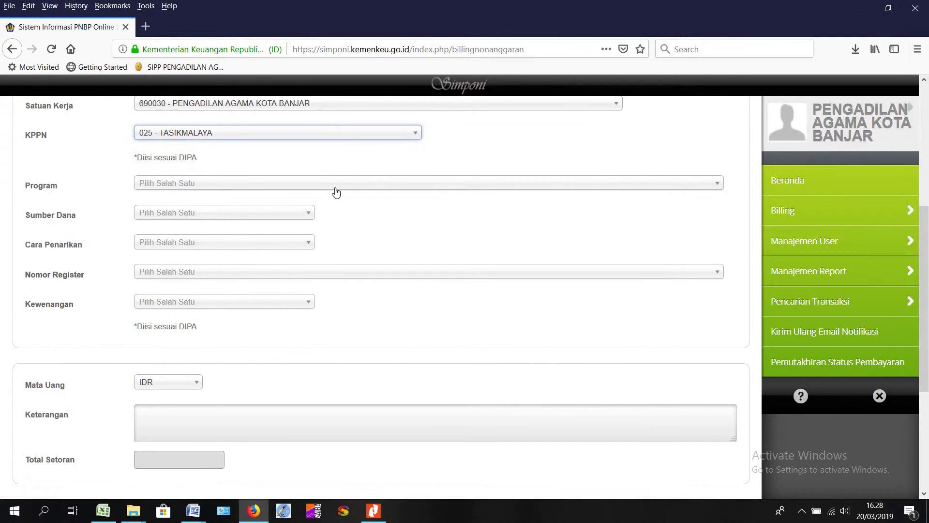
{"action": "left_click", "coordinate": [338, 185]}
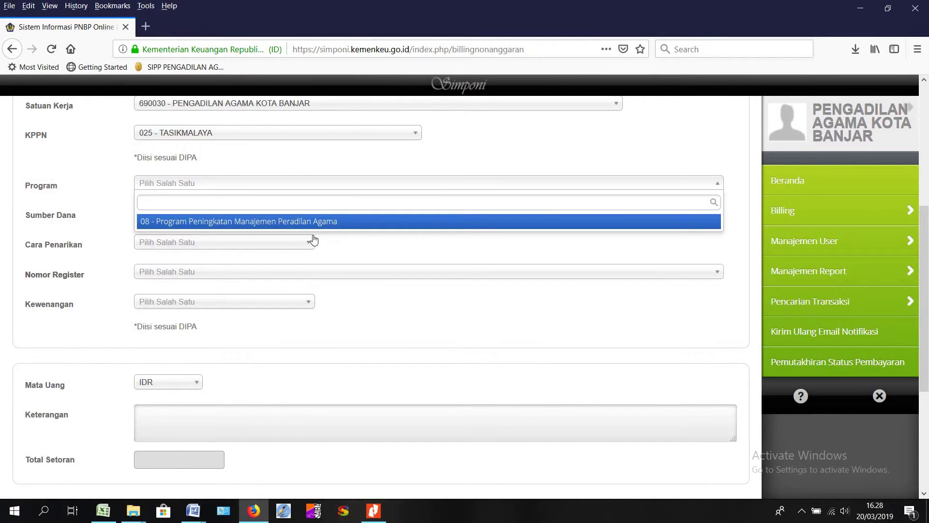
{"action": "key", "text": "Return"}
{"action": "left_click", "coordinate": [313, 213]}
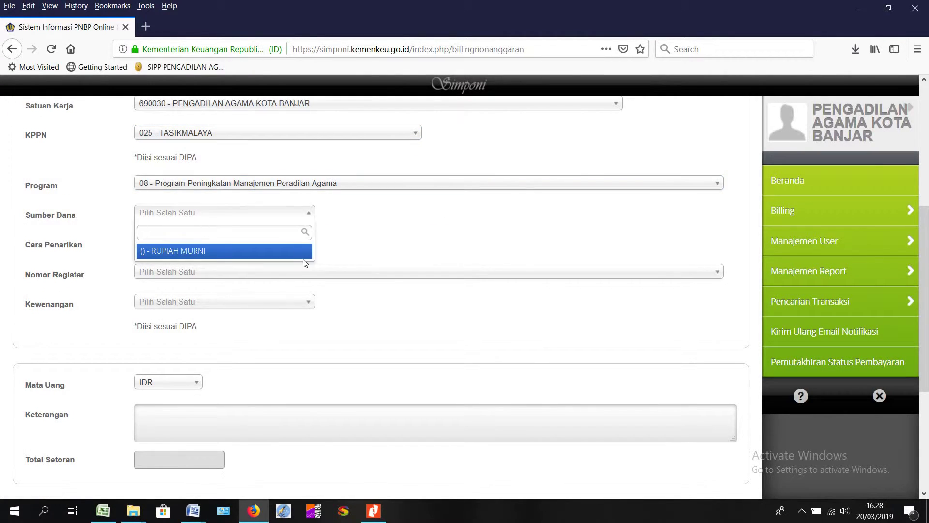
{"action": "left_click", "coordinate": [308, 250]}
{"action": "left_click", "coordinate": [310, 242]}
{"action": "left_click", "coordinate": [296, 276]}
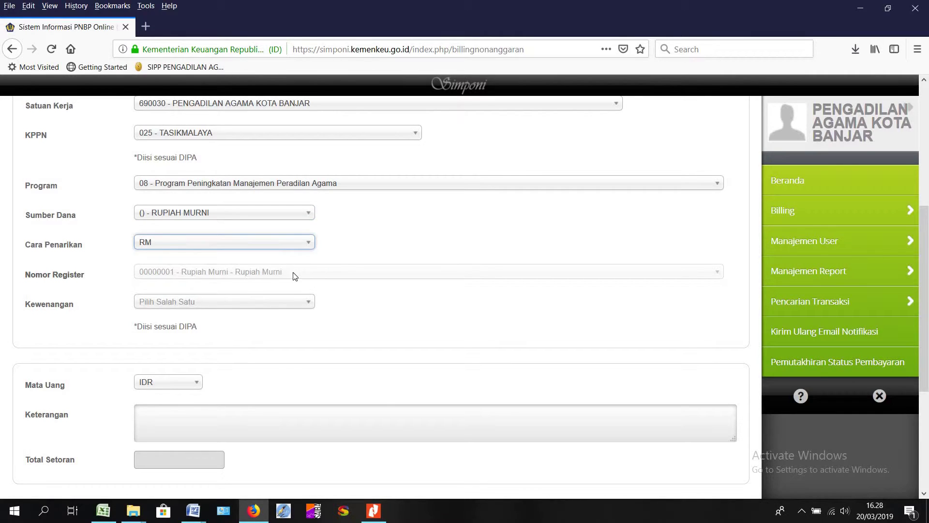
{"action": "left_click", "coordinate": [276, 302]}
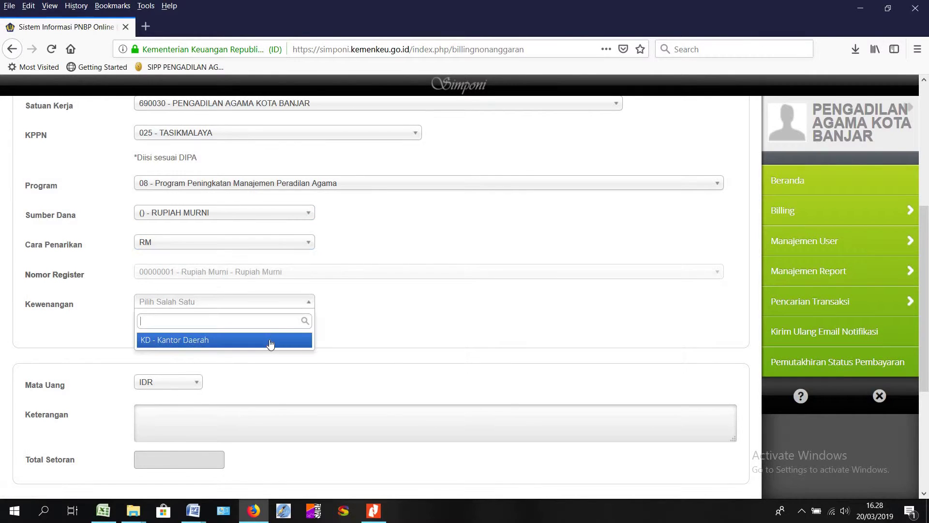
{"action": "left_click", "coordinate": [271, 338]}
Enter the placeholder text ka'gloa'ldknfa' as the billing's Keterangan
{"action": "scroll", "coordinate": [231, 237], "scroll_direction": "down", "scroll_amount": 4}
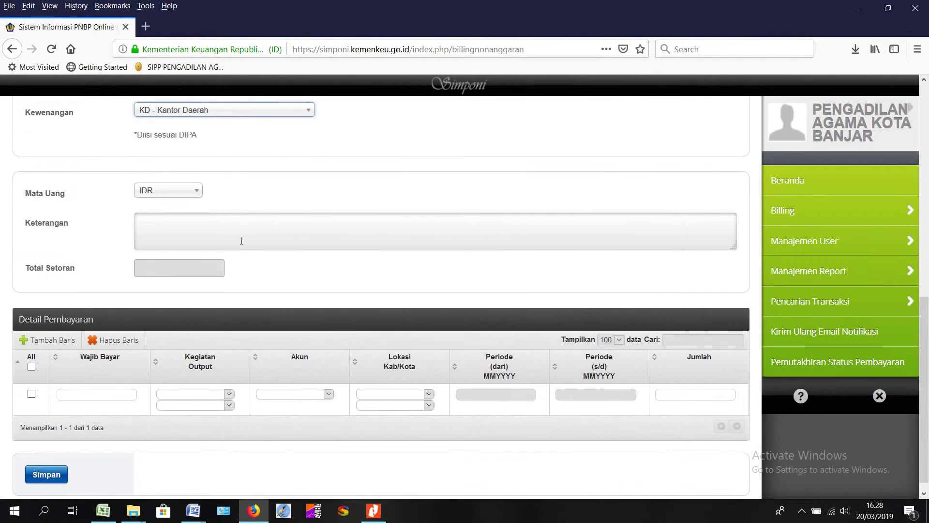
{"action": "left_click", "coordinate": [241, 240]}
{"action": "type", "text": "ka'glo"}
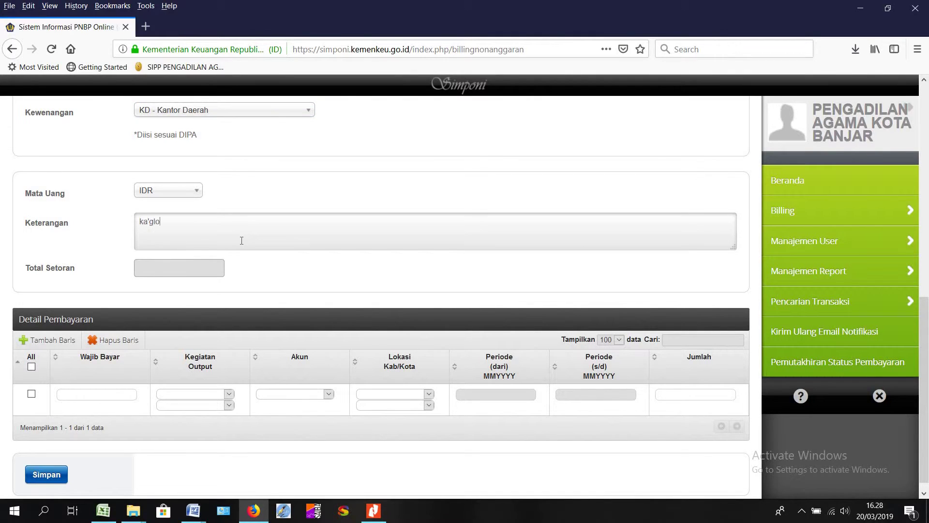
{"action": "type", "text": "a'ldknfa'"}
In the Detail Pembayaran row, choose activity 1053, output 003 (Perkara dilingkungan Peradilan Agama) and account 521219
{"action": "left_click", "coordinate": [225, 394]}
{"action": "left_click", "coordinate": [219, 424]}
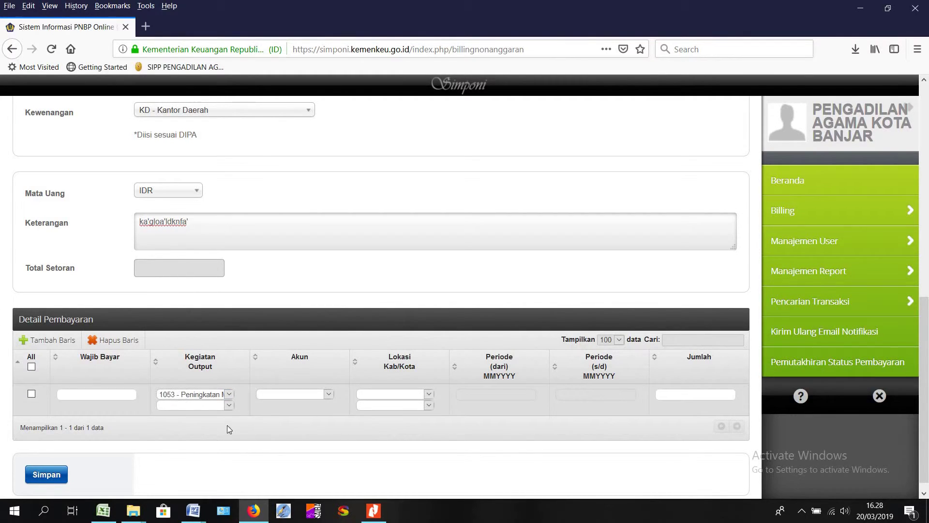
{"action": "left_click", "coordinate": [229, 405]}
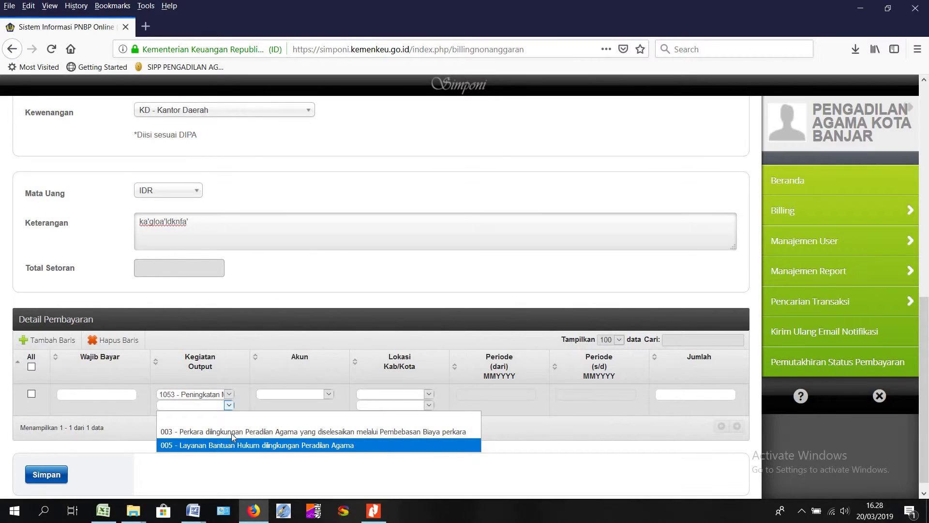
{"action": "left_click", "coordinate": [260, 427]}
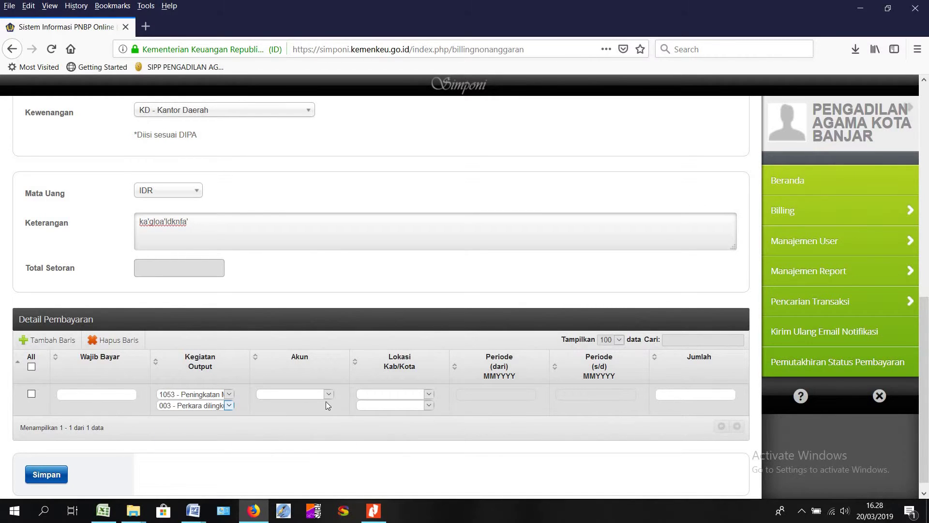
{"action": "left_click", "coordinate": [329, 395]}
{"action": "left_click", "coordinate": [401, 419]}
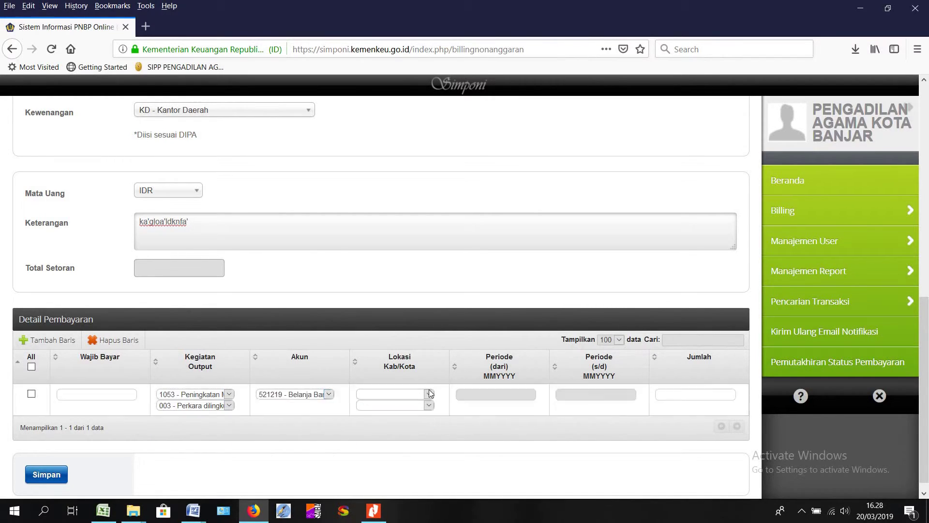
Set the payment row's location to 02 - JAWA BARAT and its city to 62 - KOTA BANJAR
{"action": "left_click", "coordinate": [428, 394]}
{"action": "left_click", "coordinate": [416, 419]}
{"action": "left_click", "coordinate": [429, 407]}
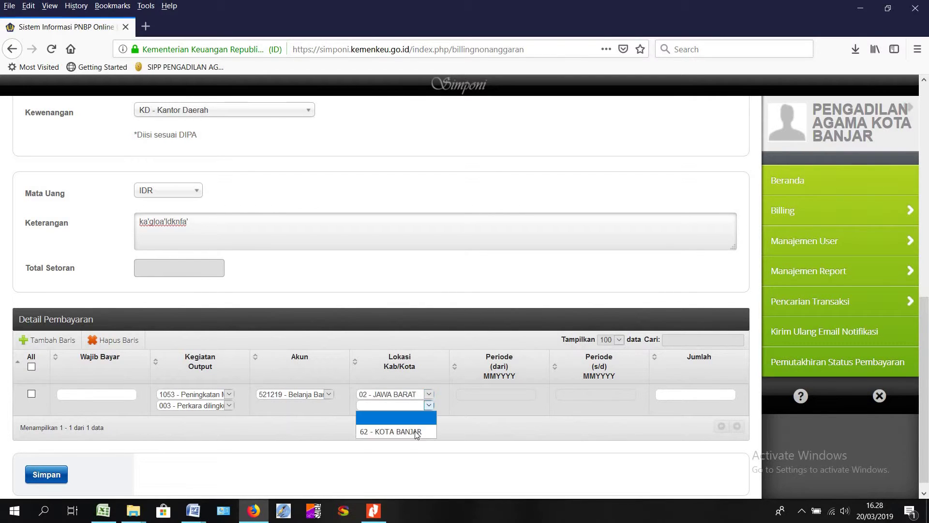
{"action": "left_click", "coordinate": [414, 434]}
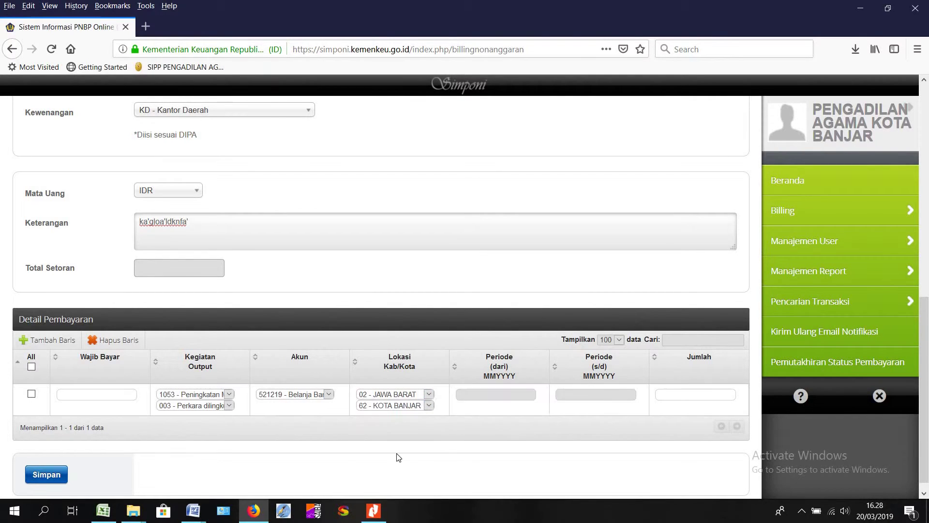
Set Wajib Bayar to the suggested Bendahara of Pengadilan Agama Kota Banjar and Jumlah to 50,000, and try to save the billing
{"action": "left_click", "coordinate": [93, 392]}
{"action": "type", "text": "Benda"}
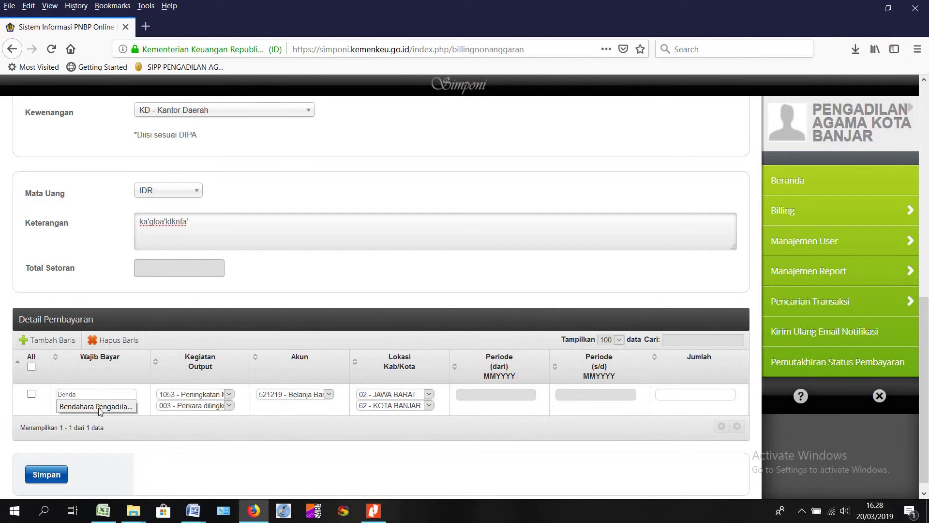
{"action": "left_click", "coordinate": [97, 407]}
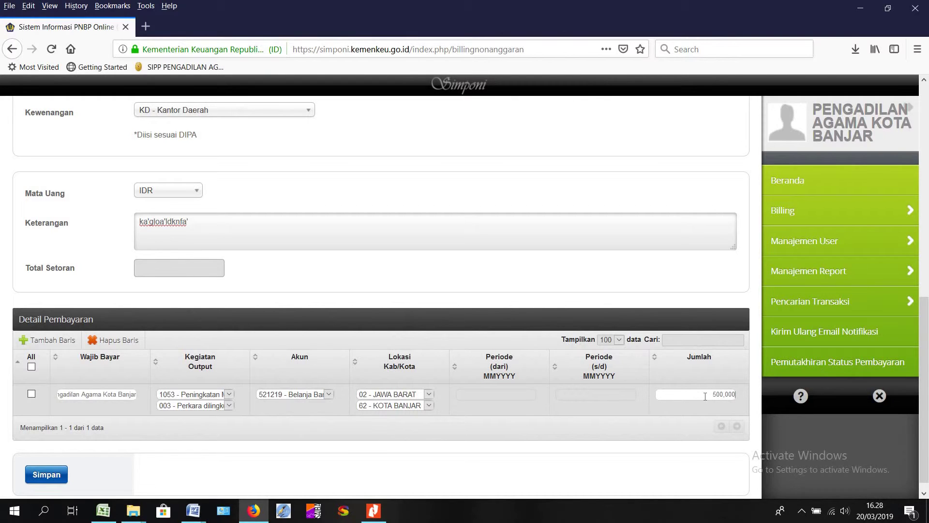
{"action": "left_click", "coordinate": [505, 460]}
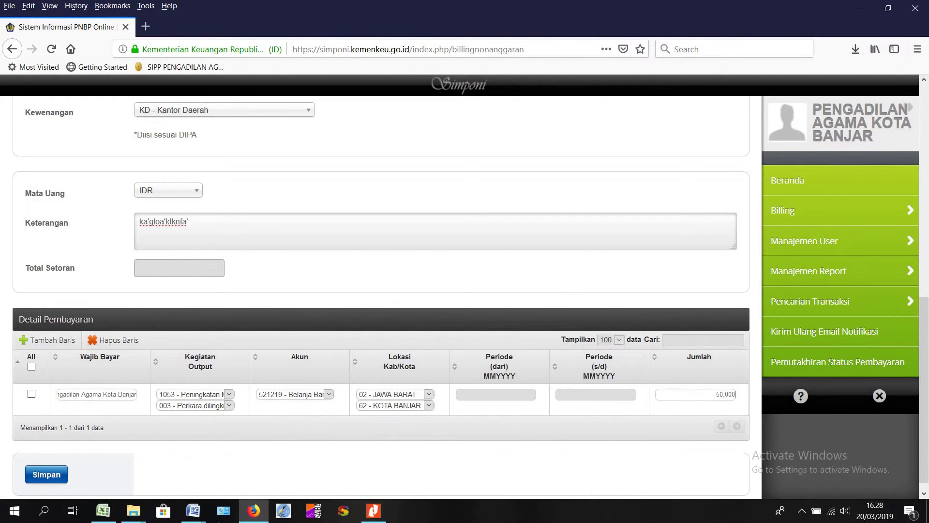
{"action": "left_click", "coordinate": [48, 474]}
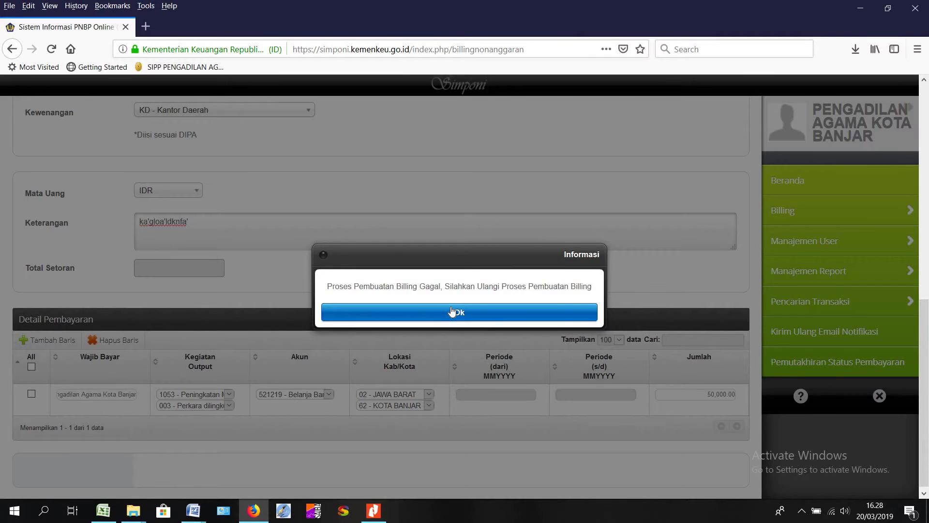
{"action": "left_click", "coordinate": [451, 309]}
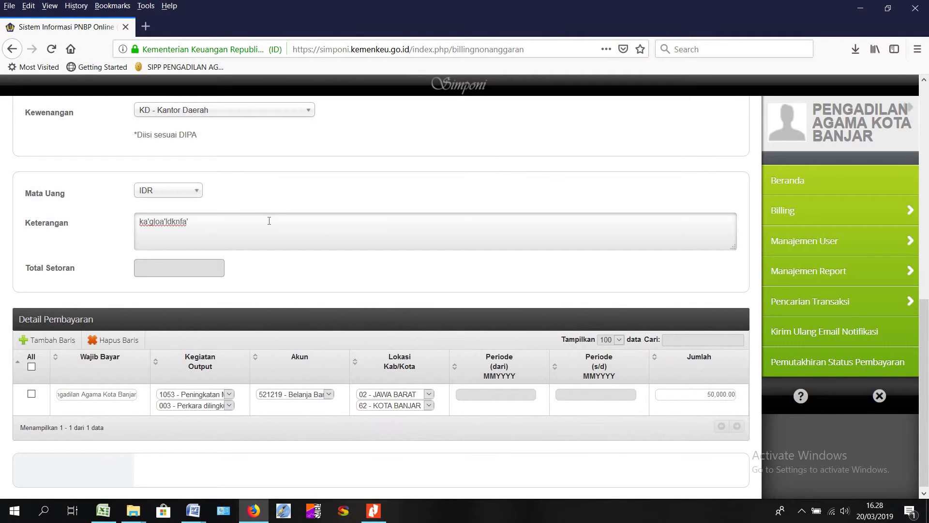
Replace the Keterangan text with "SIsia Panjar Perkara"
{"action": "key", "text": "ctrl+a"}
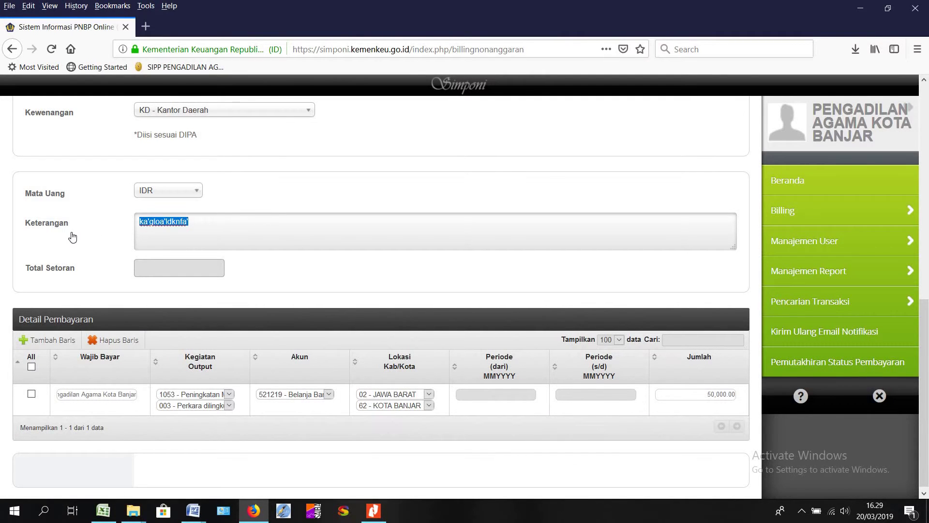
{"action": "type", "text": "TEI"}
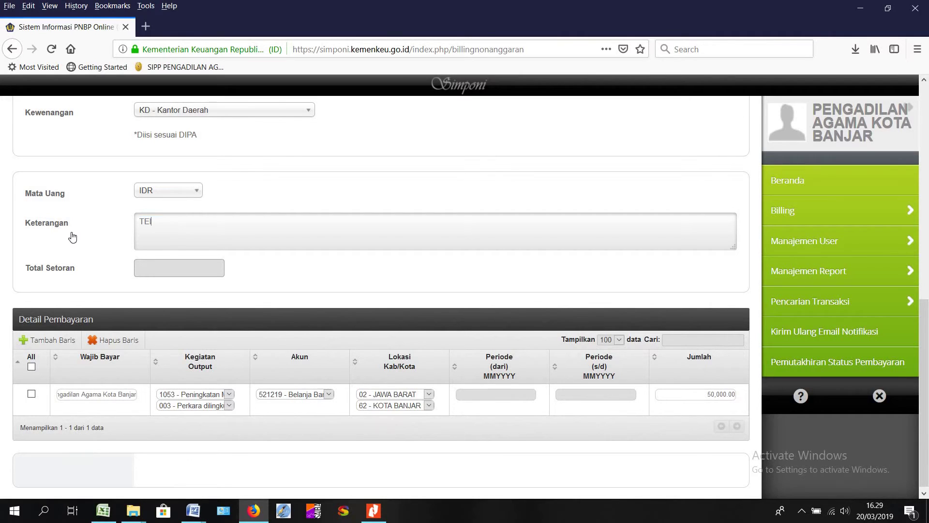
{"action": "key", "text": "BackSpace"}
{"action": "key", "text": "BackSpace"}
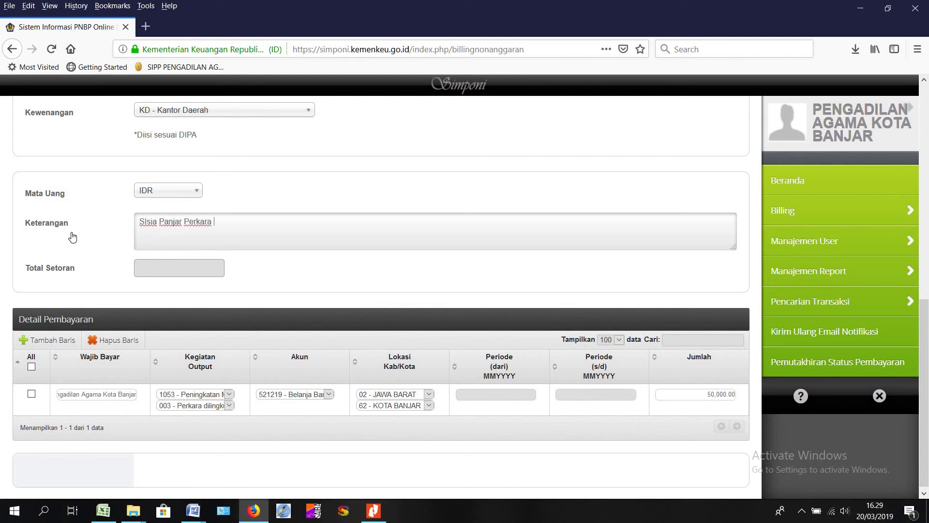
Check the account choices of the Detail Pembayaran row and pick 521219
{"action": "scroll", "coordinate": [182, 381], "scroll_direction": "down", "scroll_amount": 1}
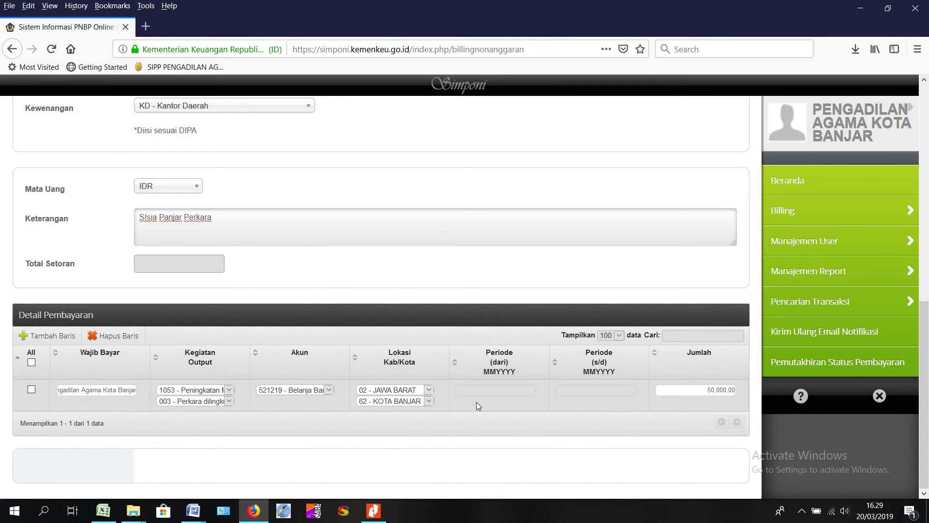
{"action": "left_click", "coordinate": [329, 391]}
{"action": "left_click", "coordinate": [314, 415]}
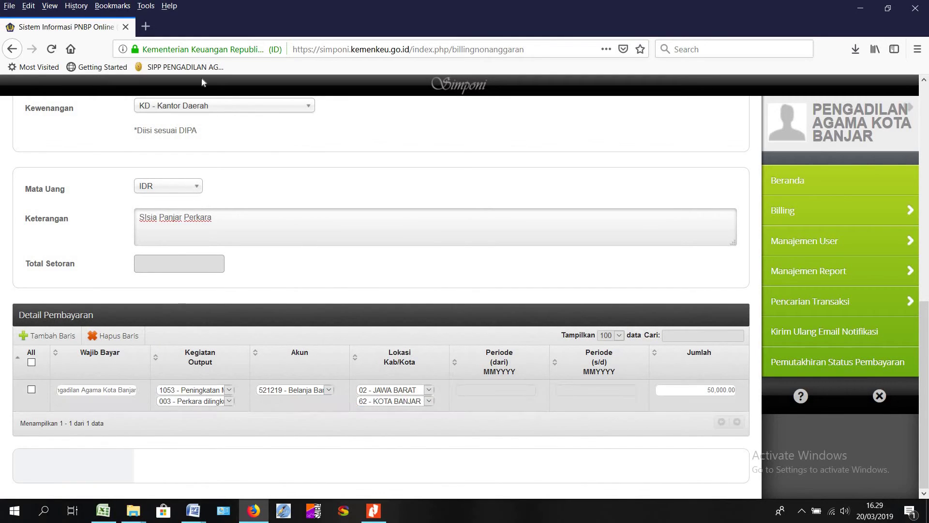
Reload the non-budget billing form to reset its KPPN, Program and funding selections
{"action": "left_click", "coordinate": [53, 49]}
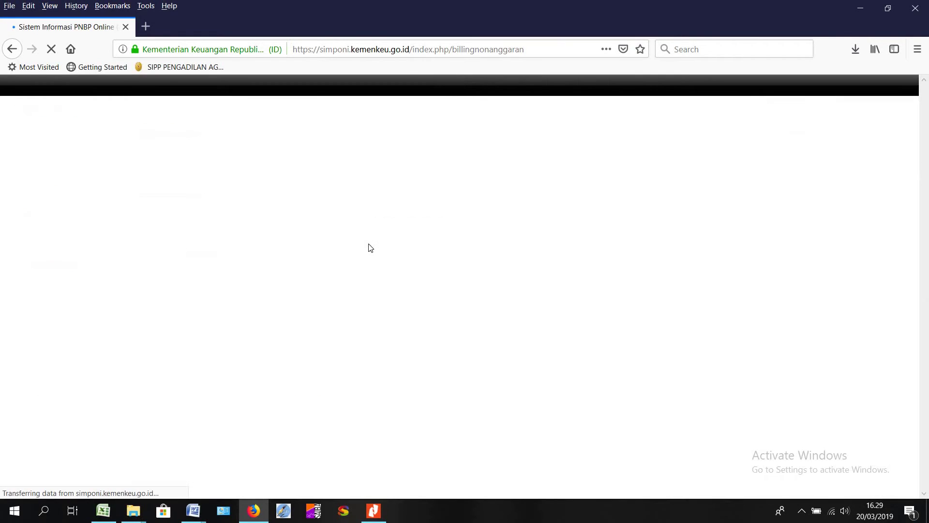
{"action": "scroll", "coordinate": [371, 247], "scroll_direction": "down", "scroll_amount": 4}
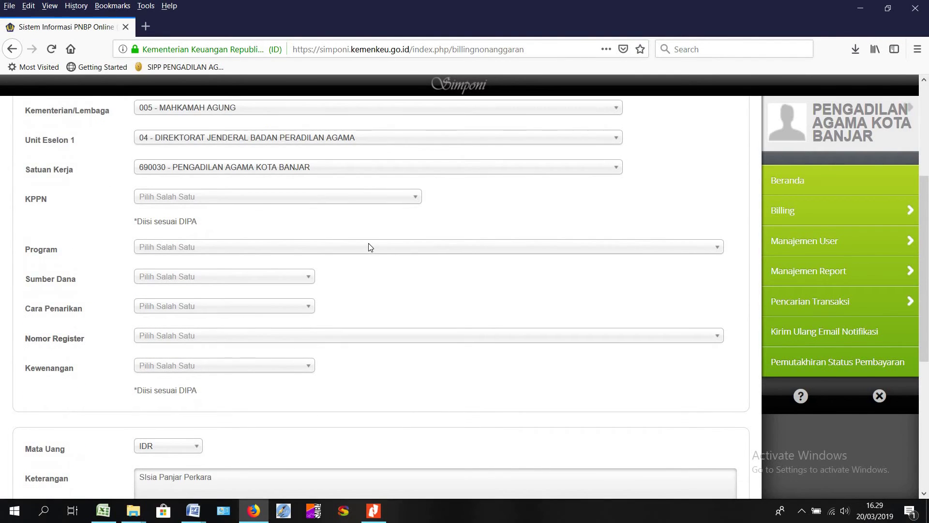
{"action": "scroll", "coordinate": [363, 246], "scroll_direction": "up", "scroll_amount": 4}
{"action": "scroll", "coordinate": [284, 281], "scroll_direction": "down", "scroll_amount": 2}
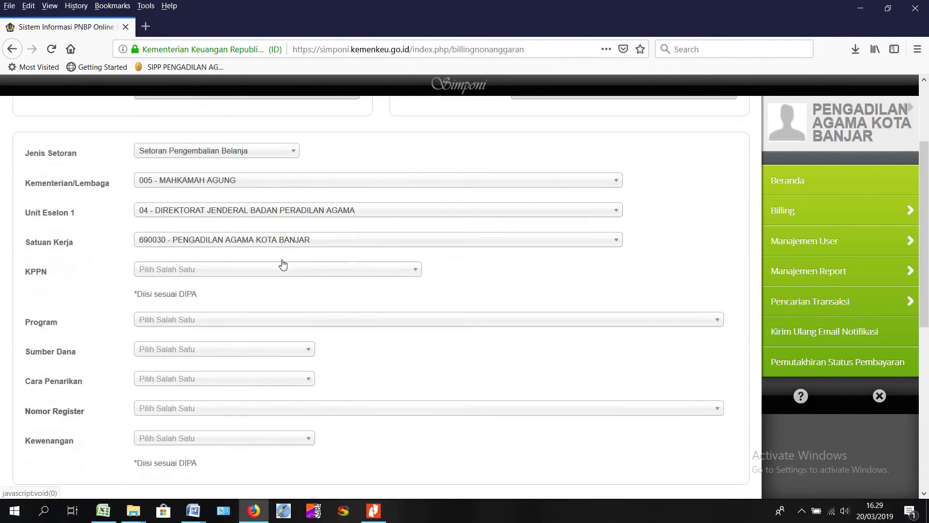
Check the available choices for KPPN, Jenis Setoran, Kementerian/Lembaga, Unit Eselon 1 and Satuan Kerja on the reloaded form
{"action": "left_click", "coordinate": [261, 269]}
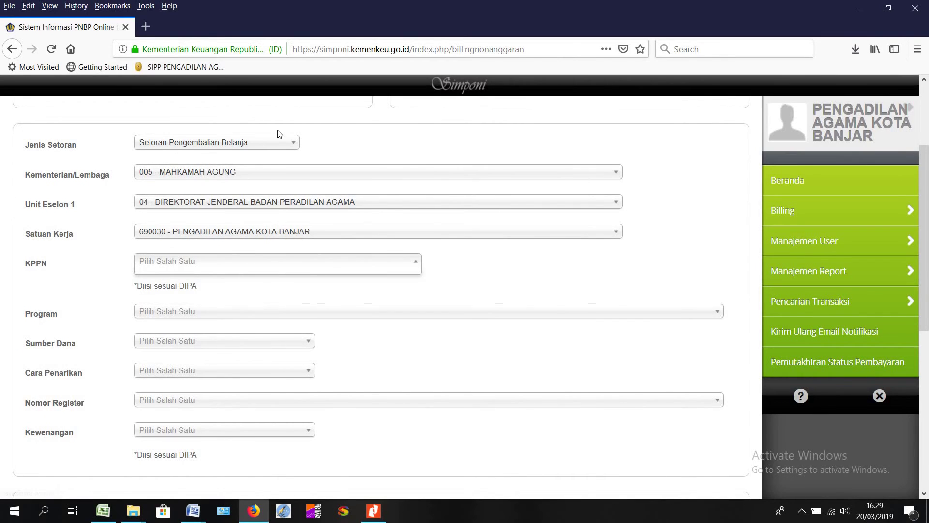
{"action": "left_click", "coordinate": [279, 144]}
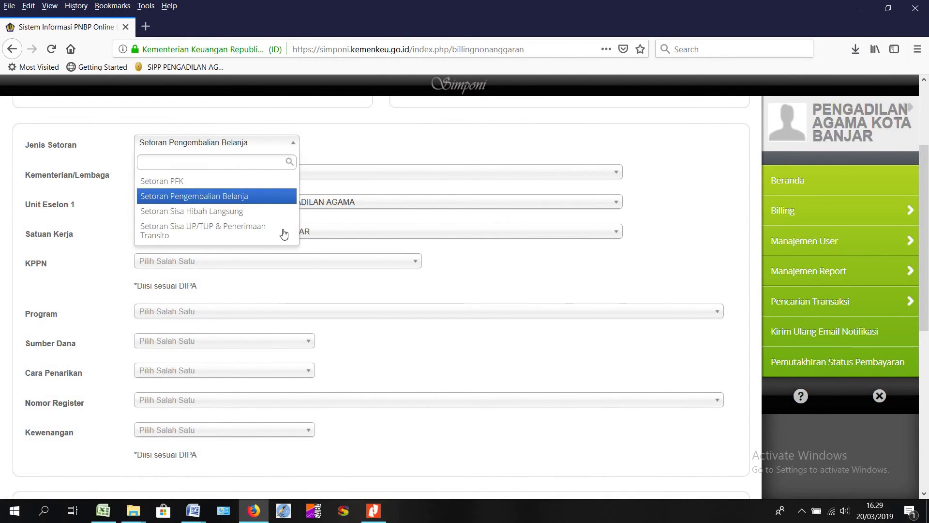
{"action": "left_click", "coordinate": [308, 257]}
{"action": "left_click", "coordinate": [320, 267]}
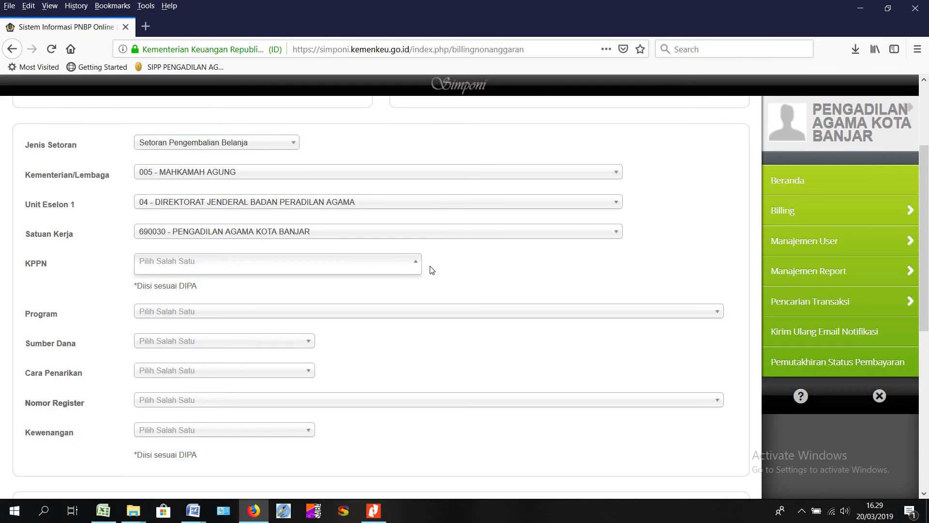
{"action": "left_click", "coordinate": [426, 172]}
{"action": "left_click", "coordinate": [440, 205]}
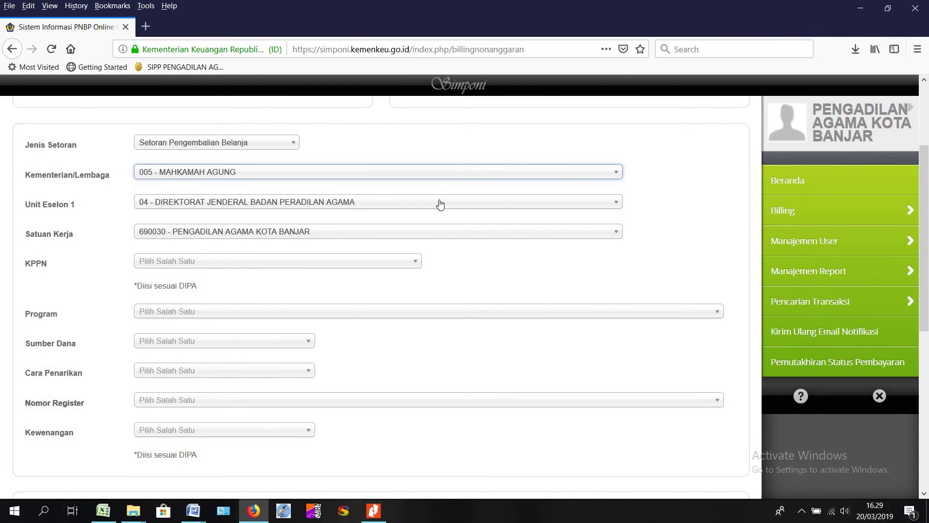
{"action": "left_click", "coordinate": [440, 203]}
{"action": "left_click", "coordinate": [435, 234]}
{"action": "left_click", "coordinate": [435, 233]}
{"action": "left_click", "coordinate": [419, 269]}
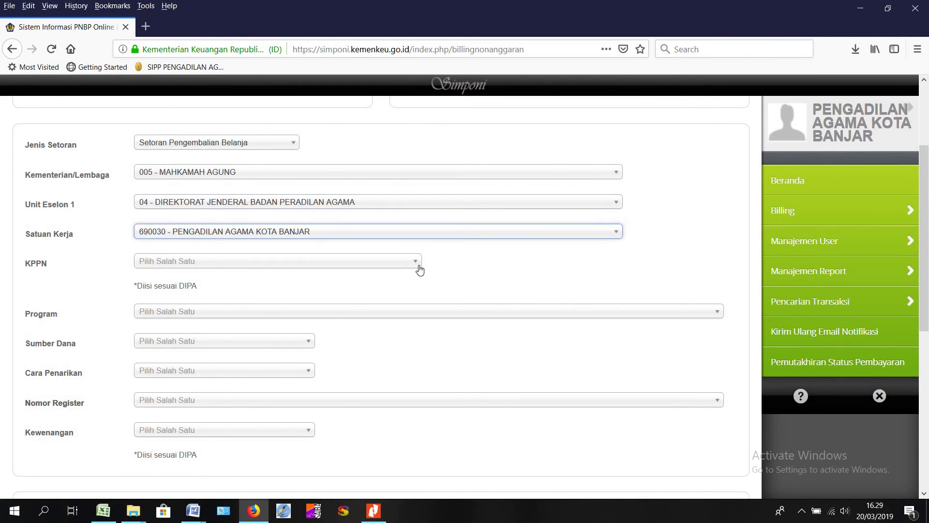
Log out of the Simponi account without saving the non-budget billing
{"action": "left_click", "coordinate": [906, 373]}
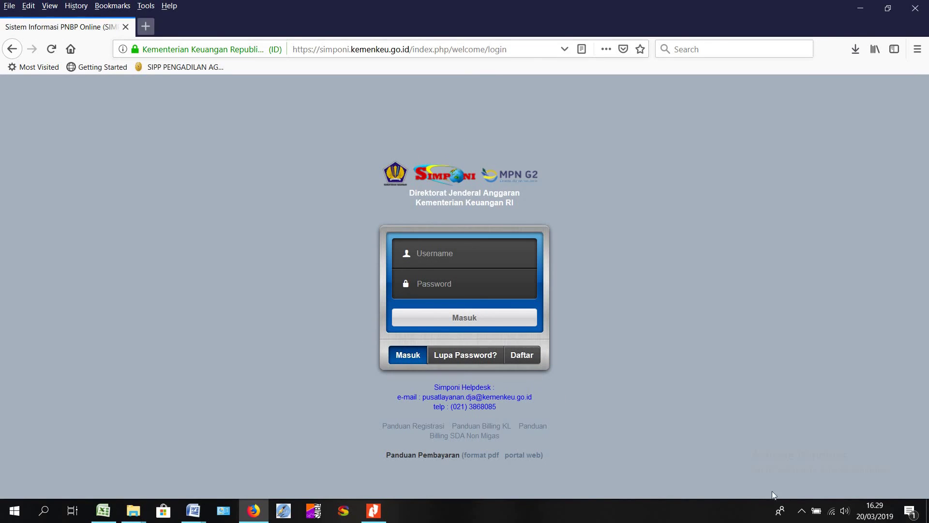
{"action": "left_click", "coordinate": [802, 510]}
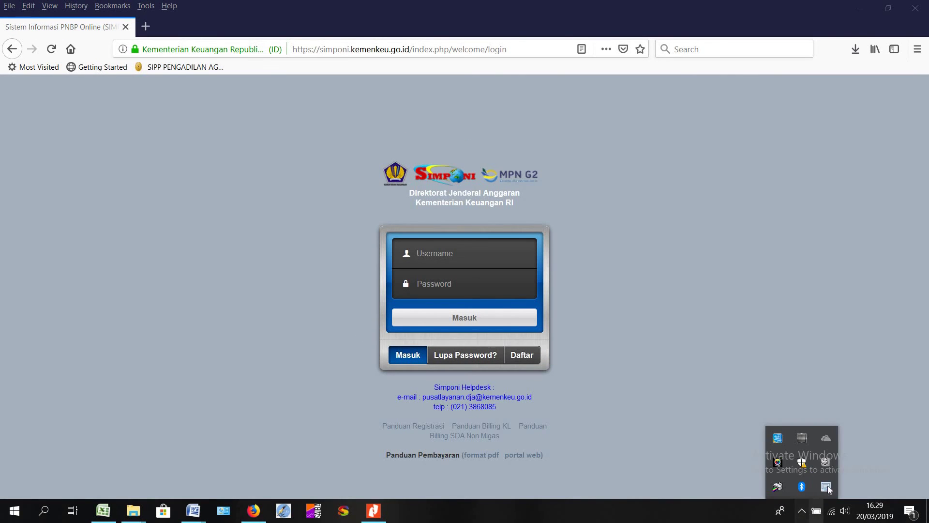